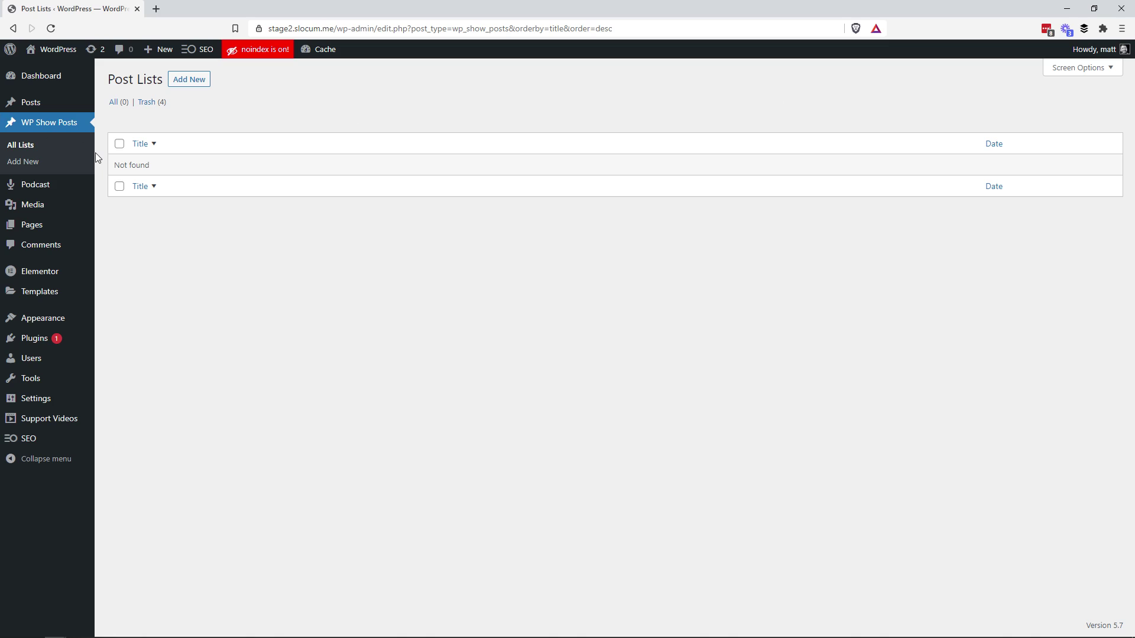
# Search the plugin directory for 'wp show posts', confirm it is active, and return to All Lists
pyautogui.moveTo(81, 347)
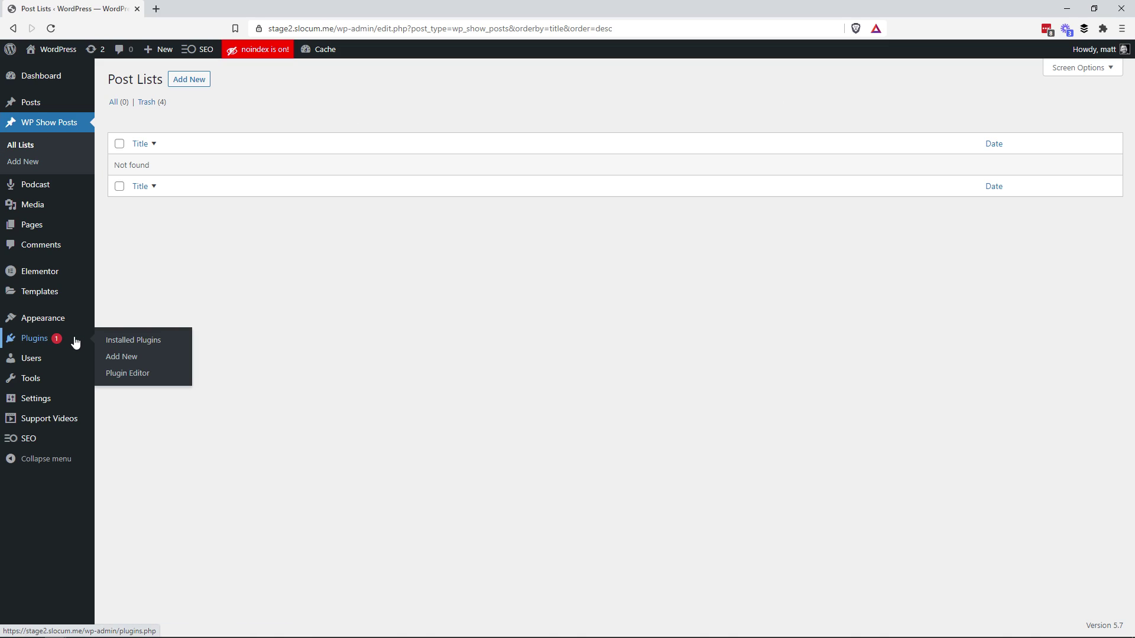
pyautogui.click(139, 358)
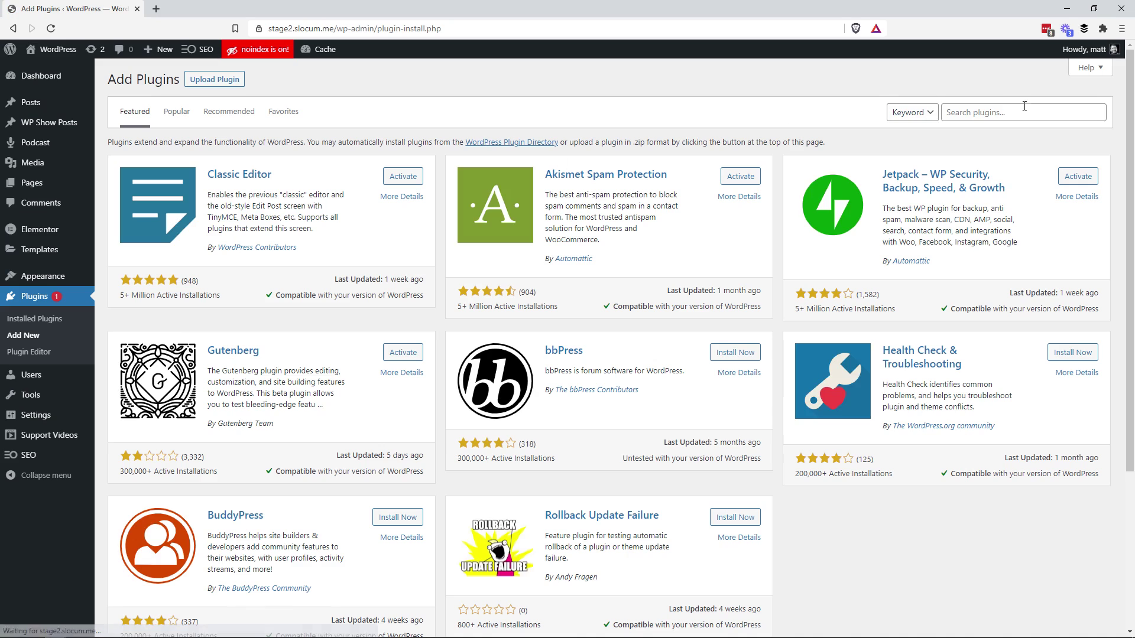
pyautogui.click(1018, 113)
pyautogui.write('wp show post')
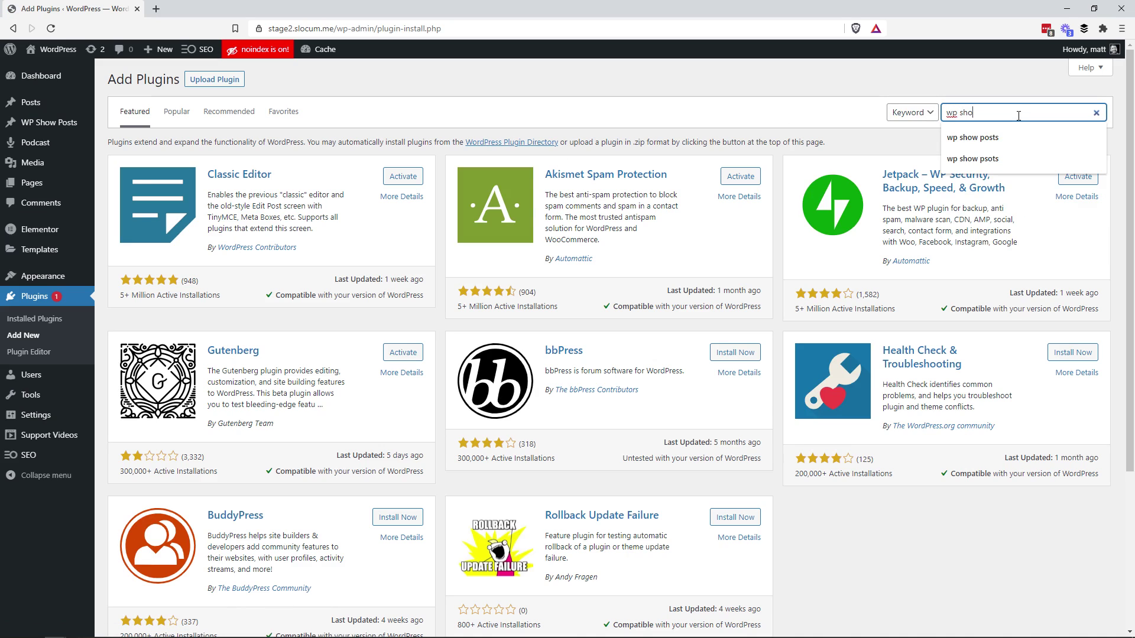
pyautogui.write('s')
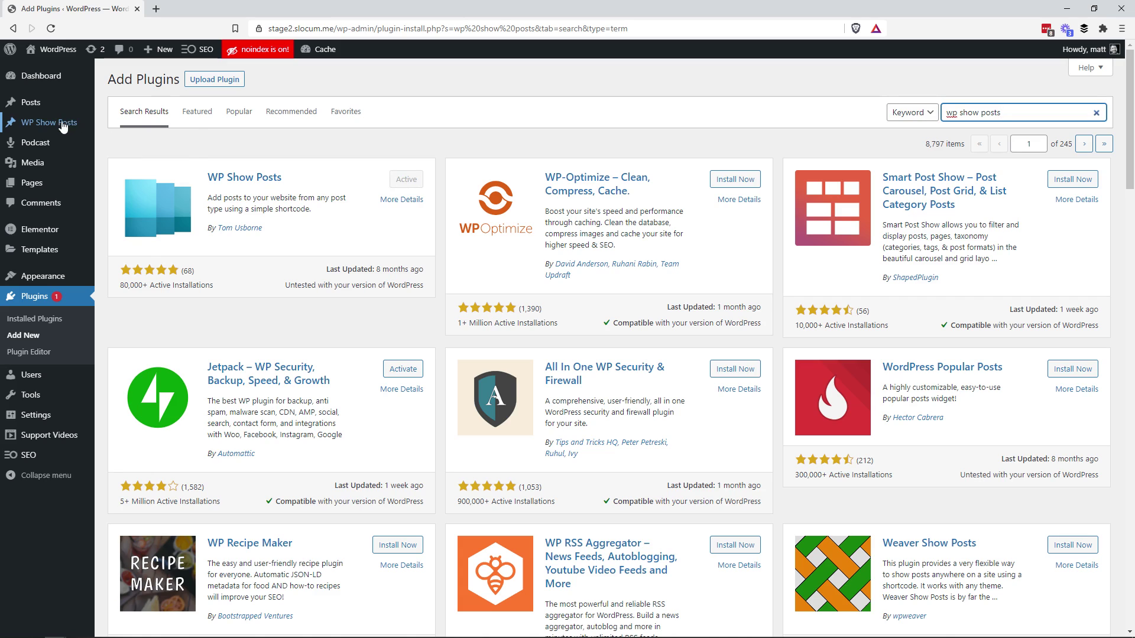
pyautogui.click(109, 126)
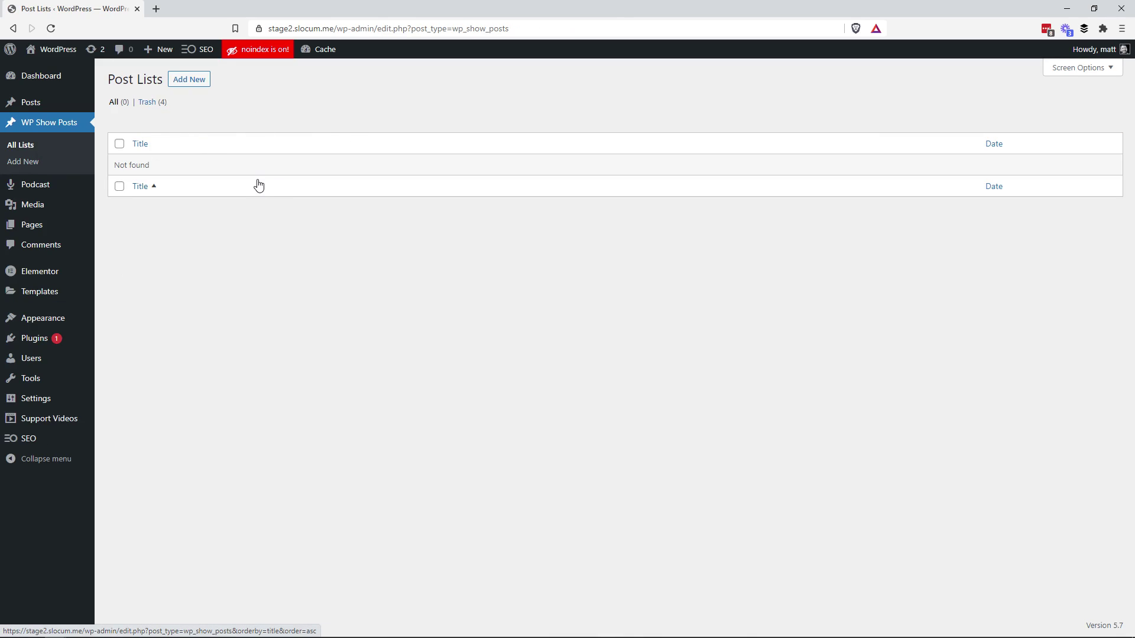
# Create a new post list titled 'All podcast episodes' and select its shortcode [wp_show_posts id="222"]
pyautogui.click(197, 87)
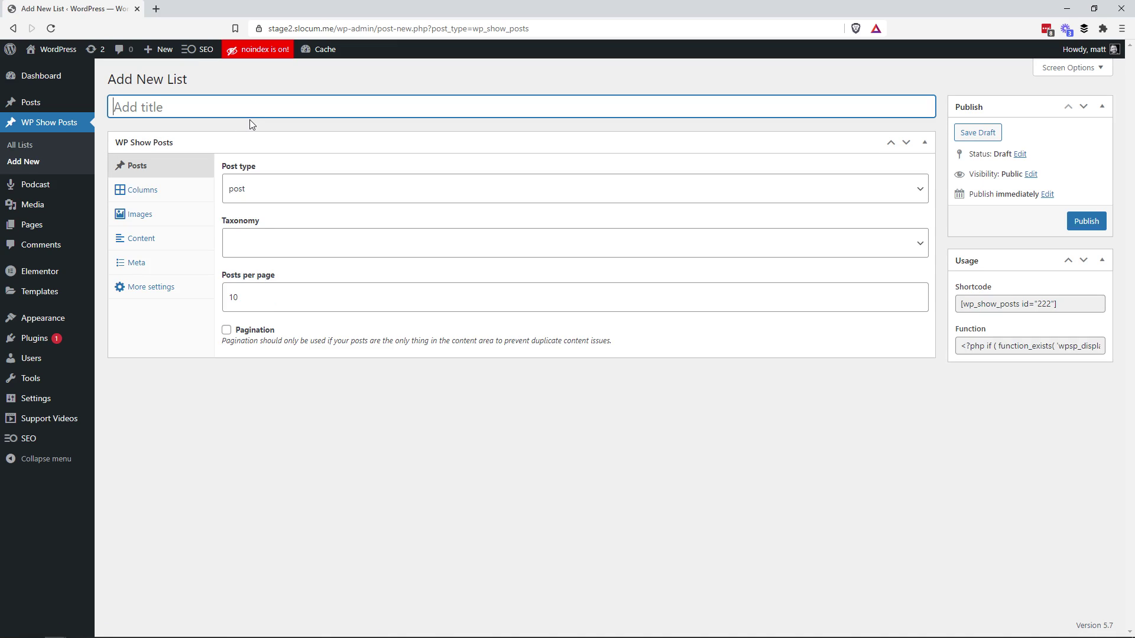
pyautogui.write('All podcast episodes')
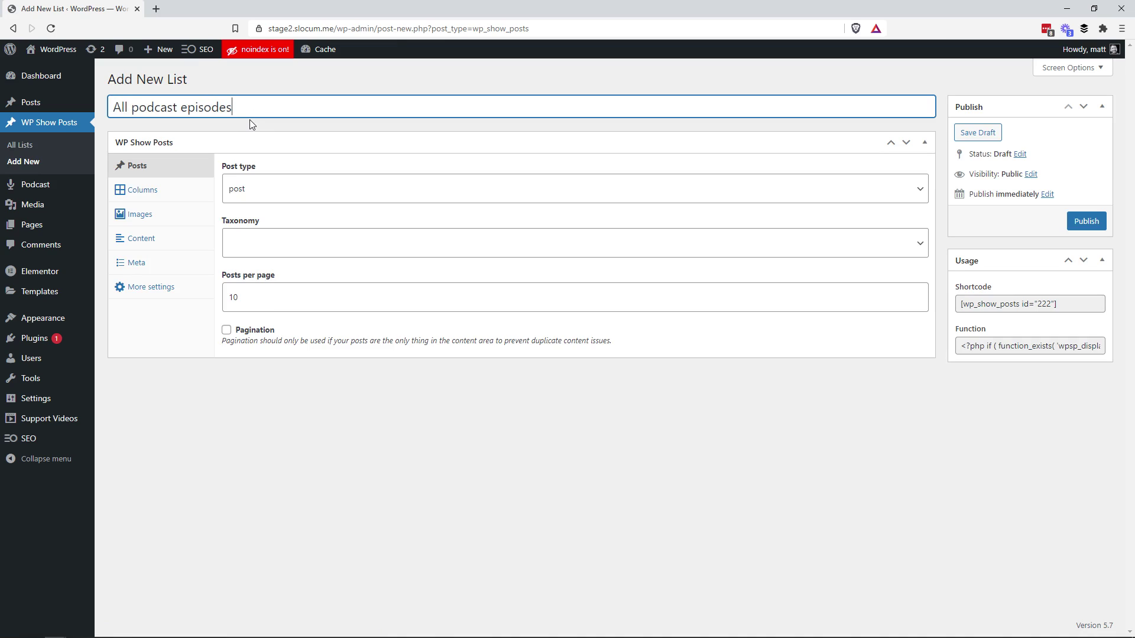
pyautogui.click(293, 119)
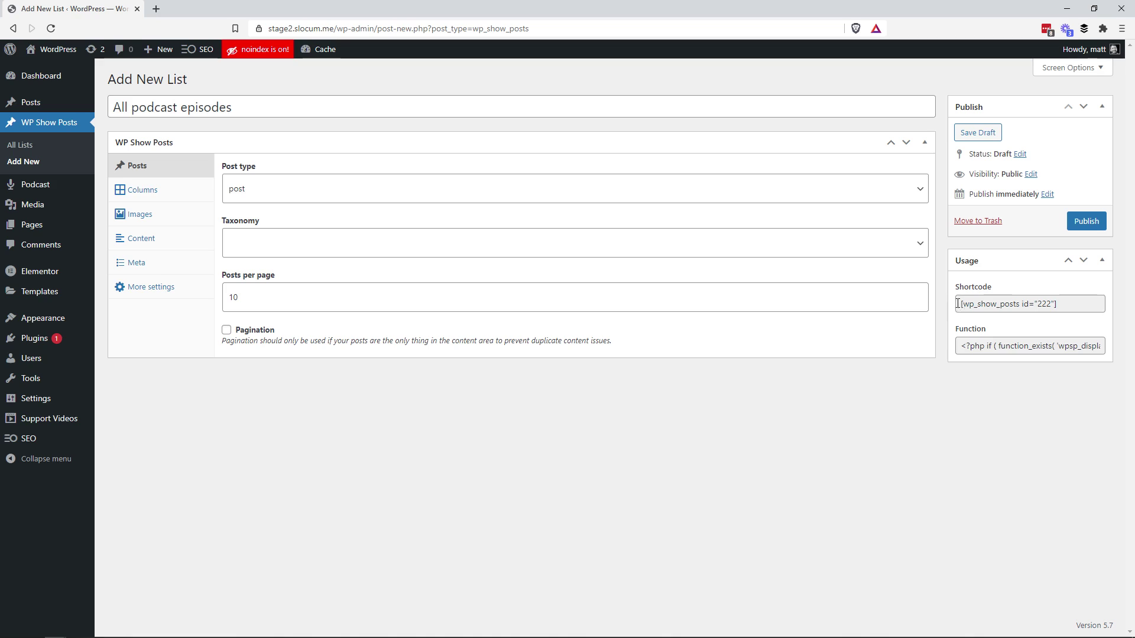
pyautogui.moveTo(957, 307); pyautogui.dragTo(1080, 312)
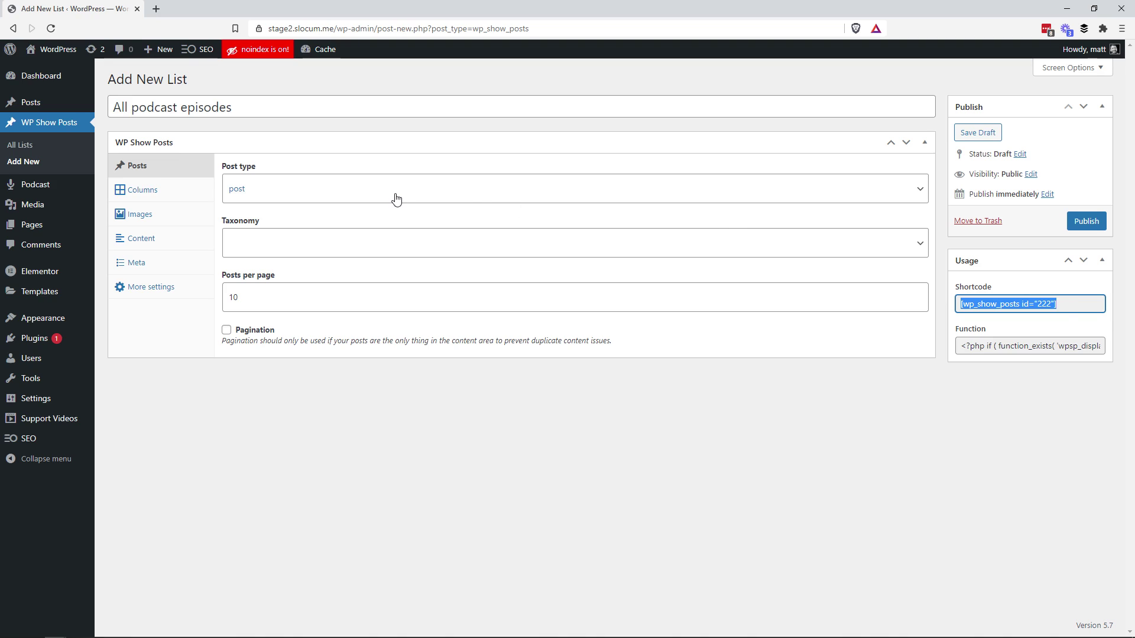
# Set the list's post type to podcast and enable pagination
pyautogui.click(252, 107)
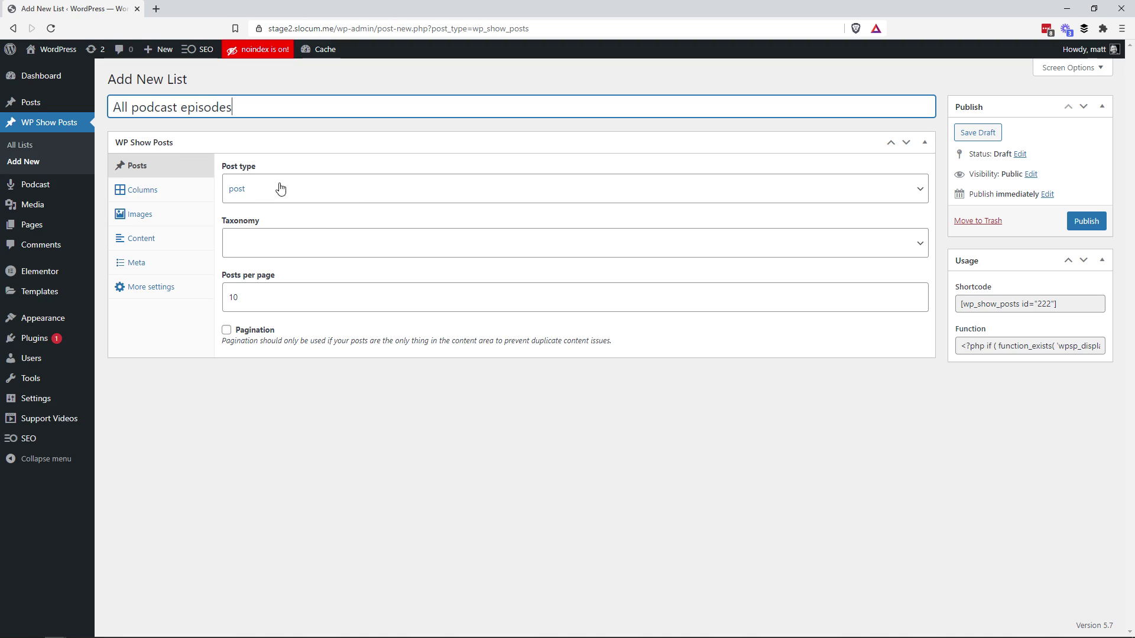
pyautogui.click(301, 193)
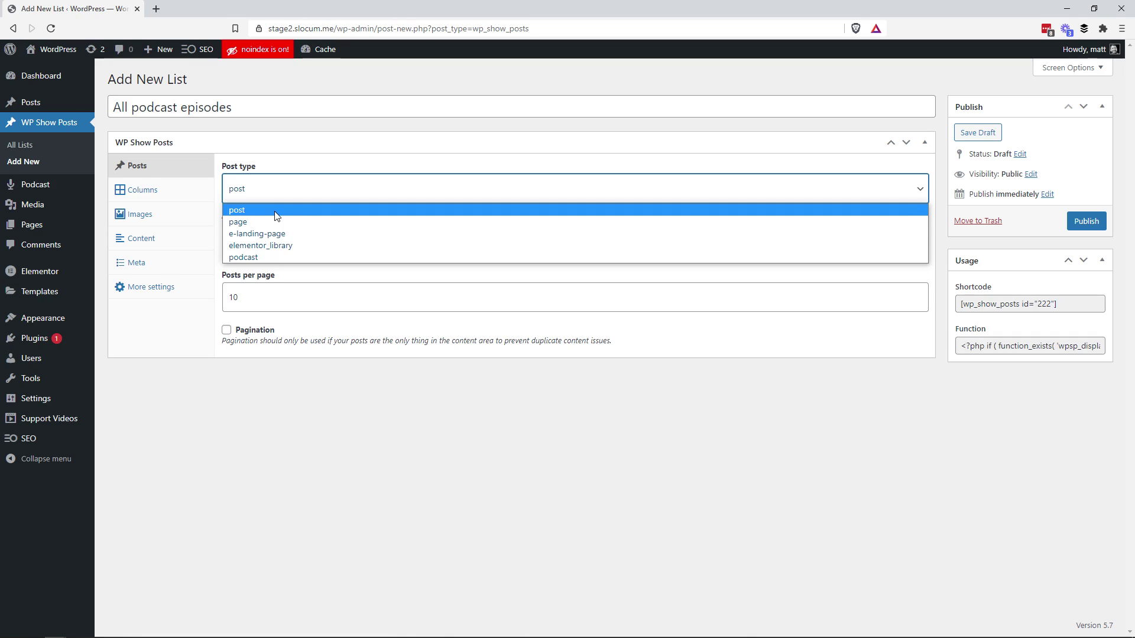
pyautogui.click(262, 260)
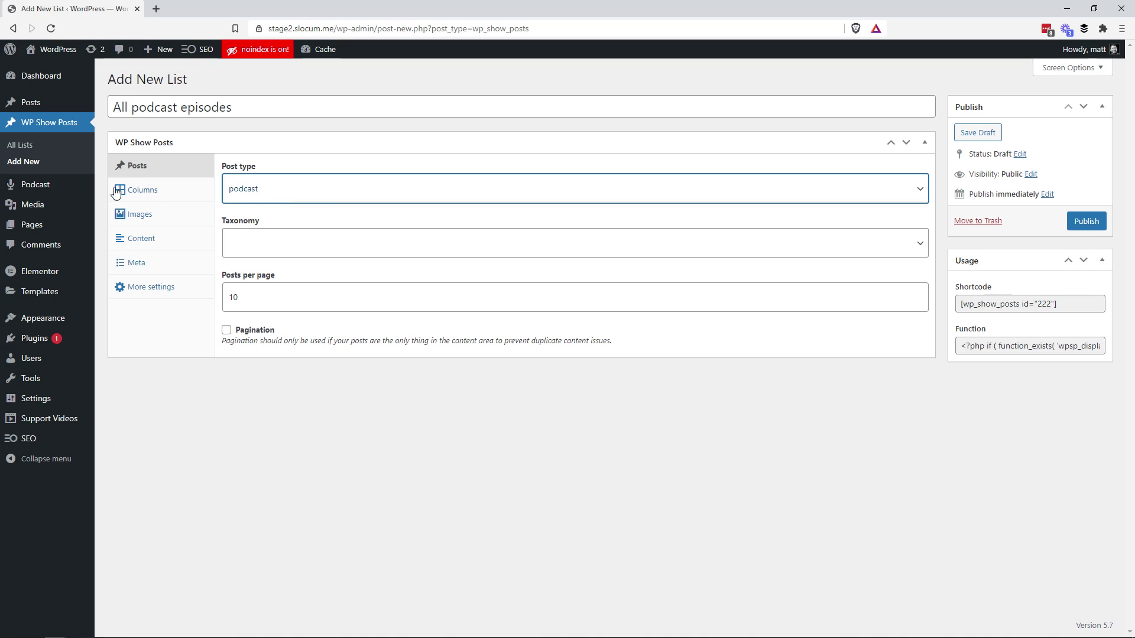
pyautogui.moveTo(68, 192)
pyautogui.click(226, 331)
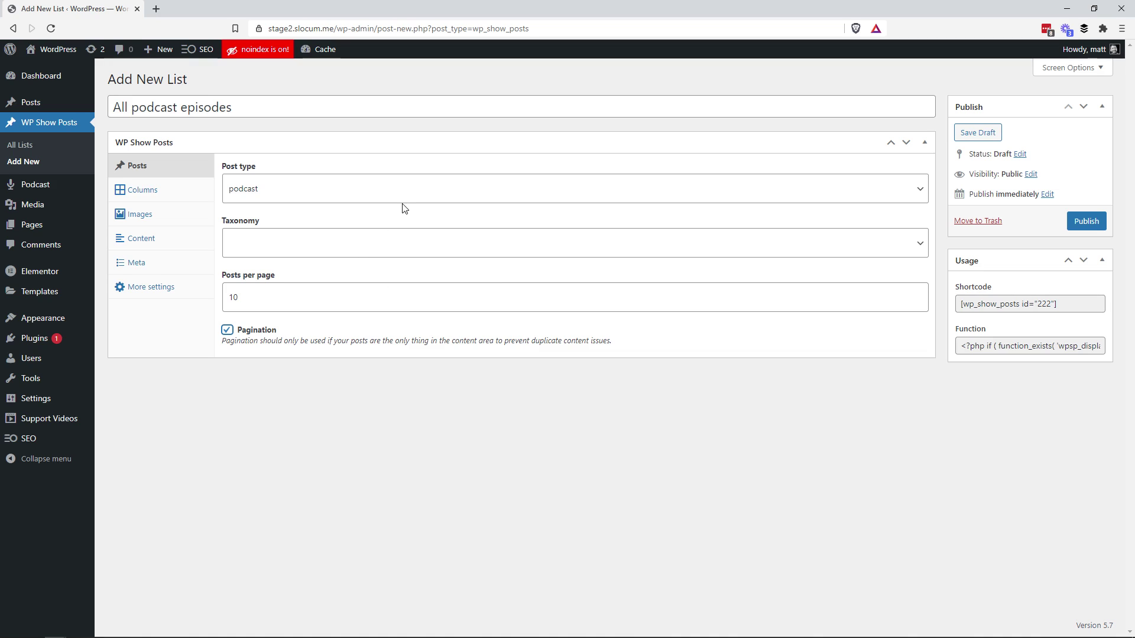
# Lay the list out in 4 columns with the 2em gutter
pyautogui.click(191, 193)
pyautogui.click(266, 188)
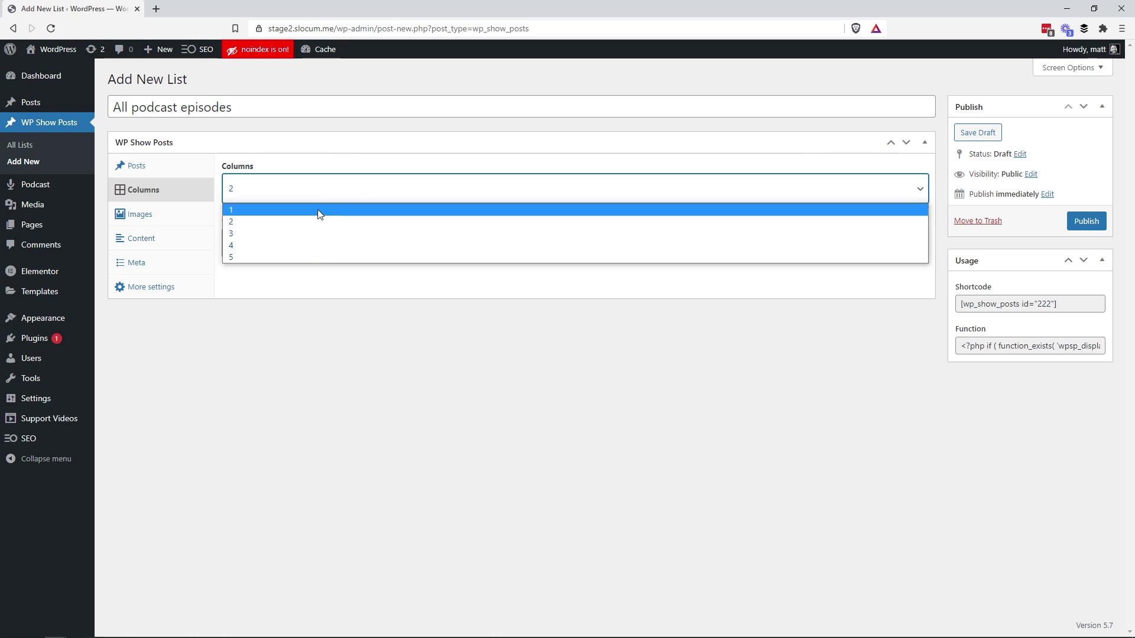
pyautogui.click(312, 247)
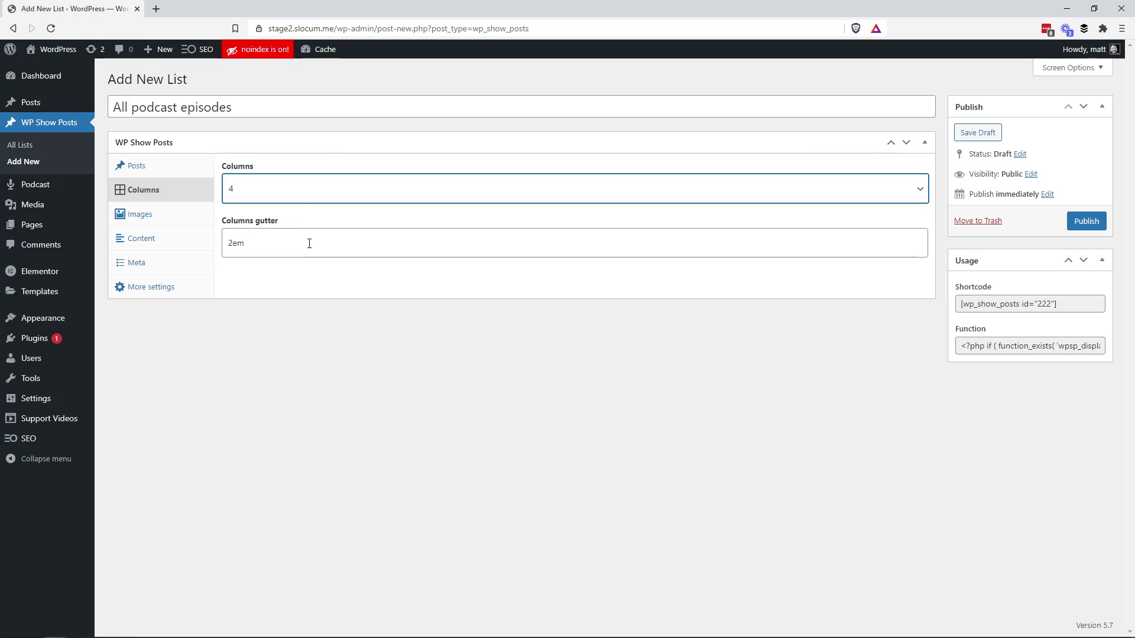
pyautogui.click(301, 216)
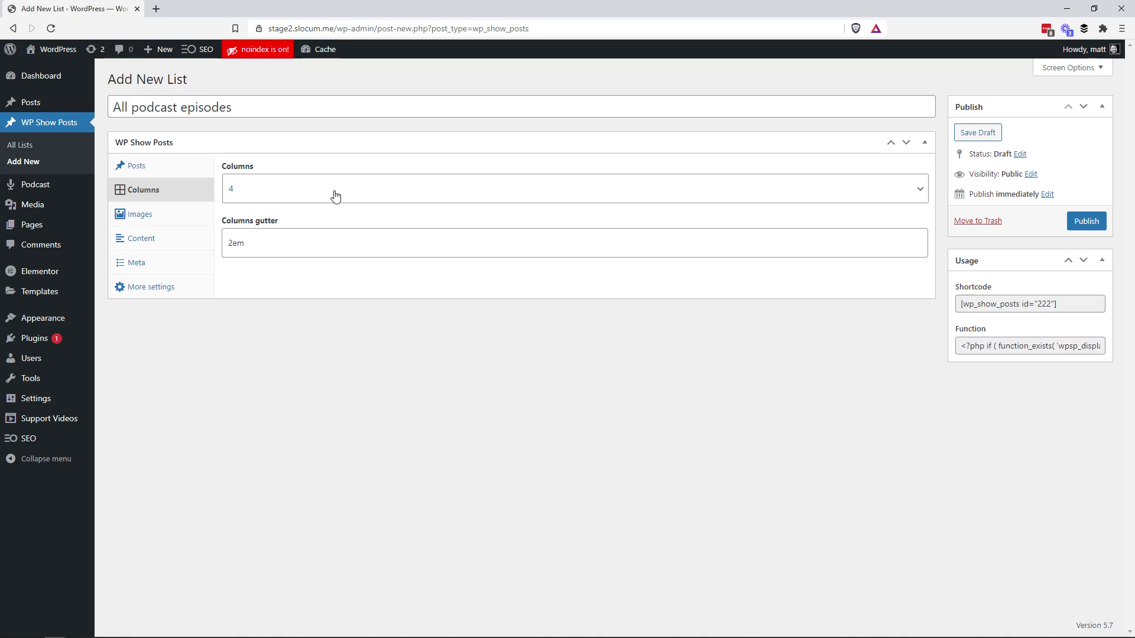
pyautogui.click(282, 189)
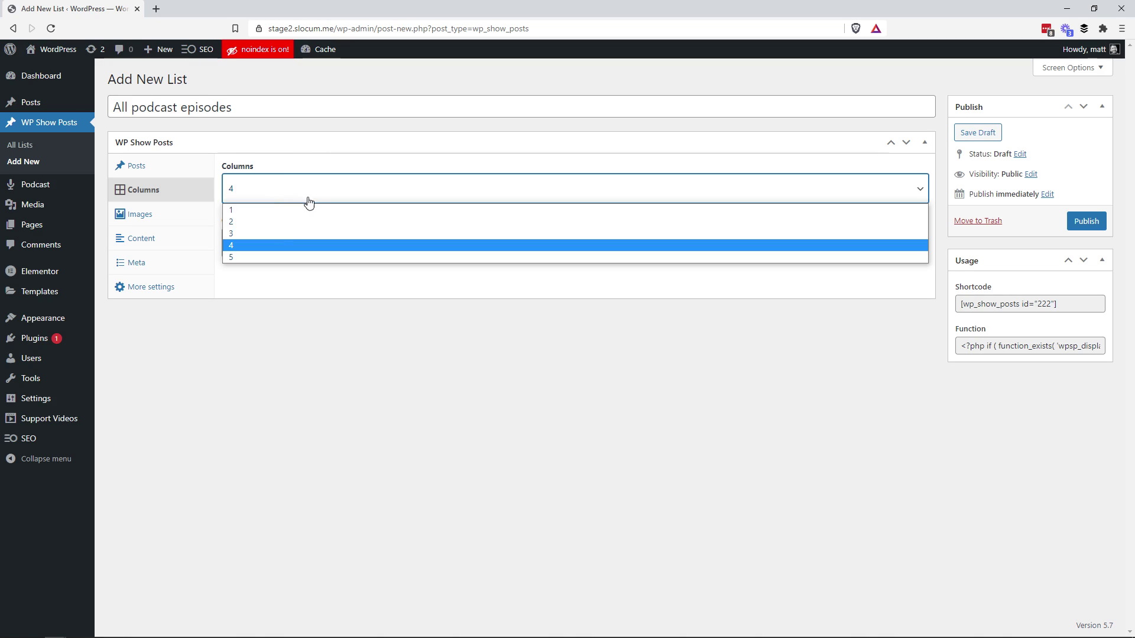
pyautogui.click(309, 248)
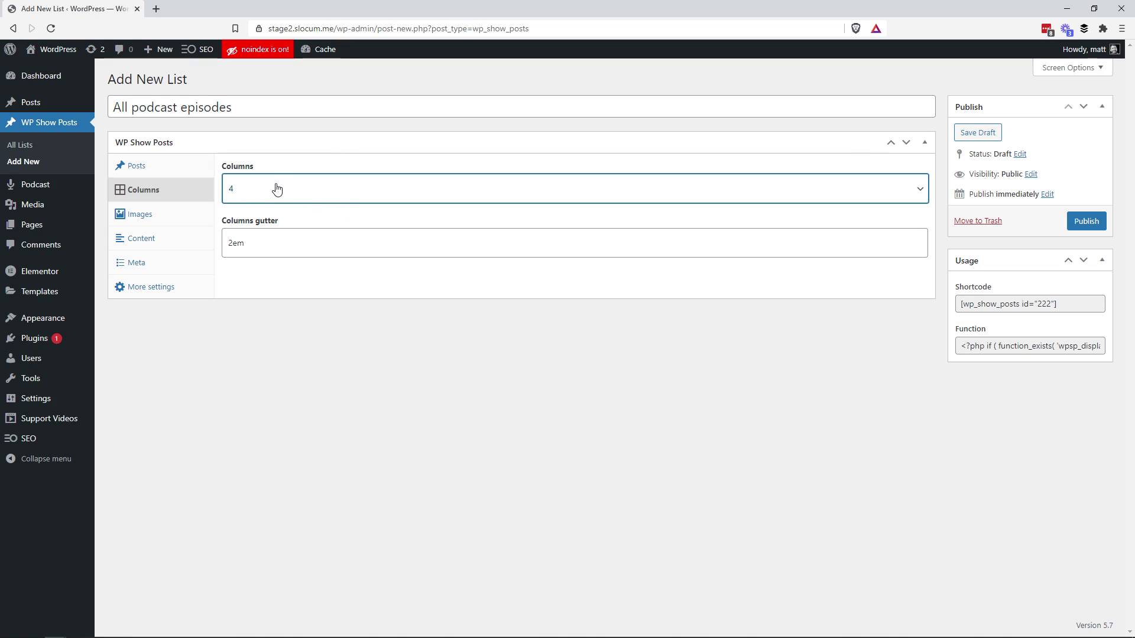
pyautogui.click(169, 223)
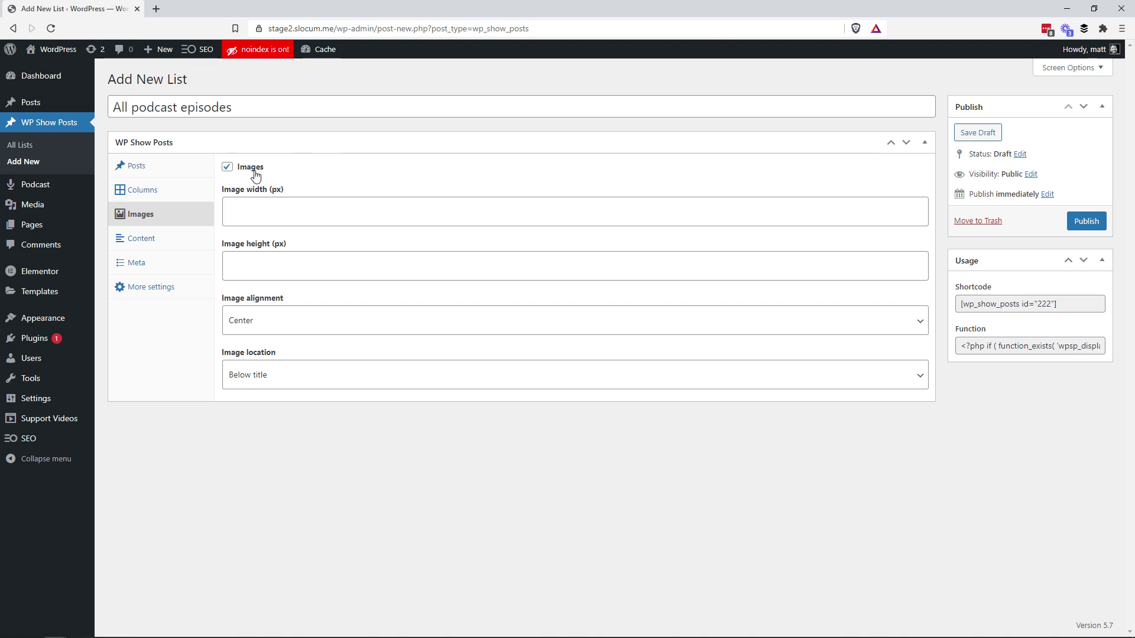
# Set the image location to 'Above title' for each episode
pyautogui.click(289, 379)
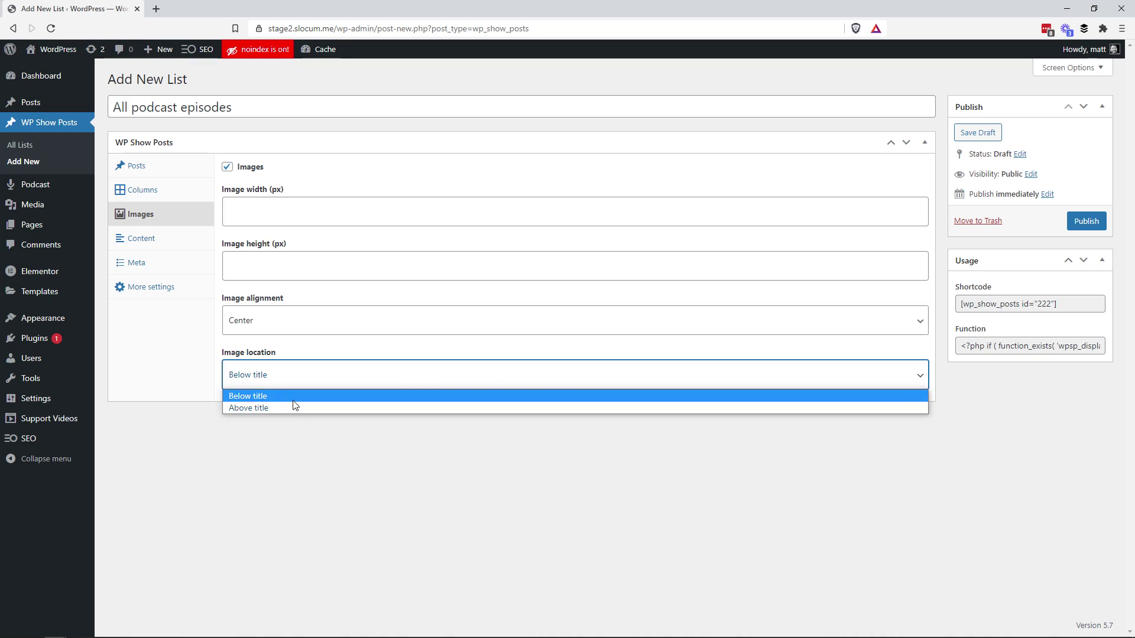
pyautogui.click(292, 408)
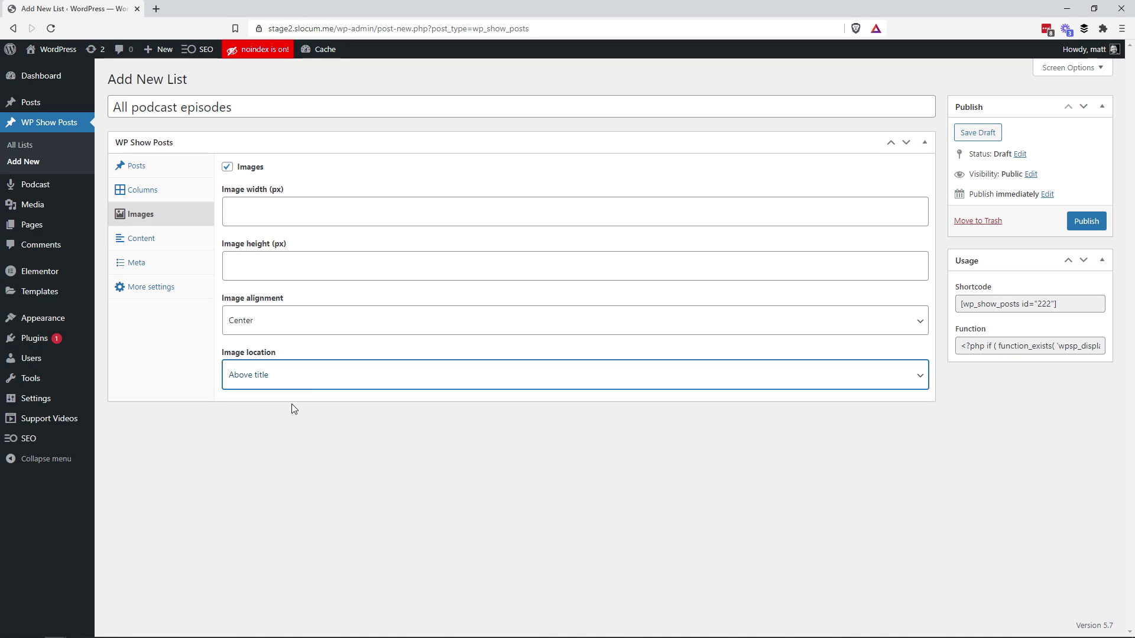
pyautogui.click(186, 245)
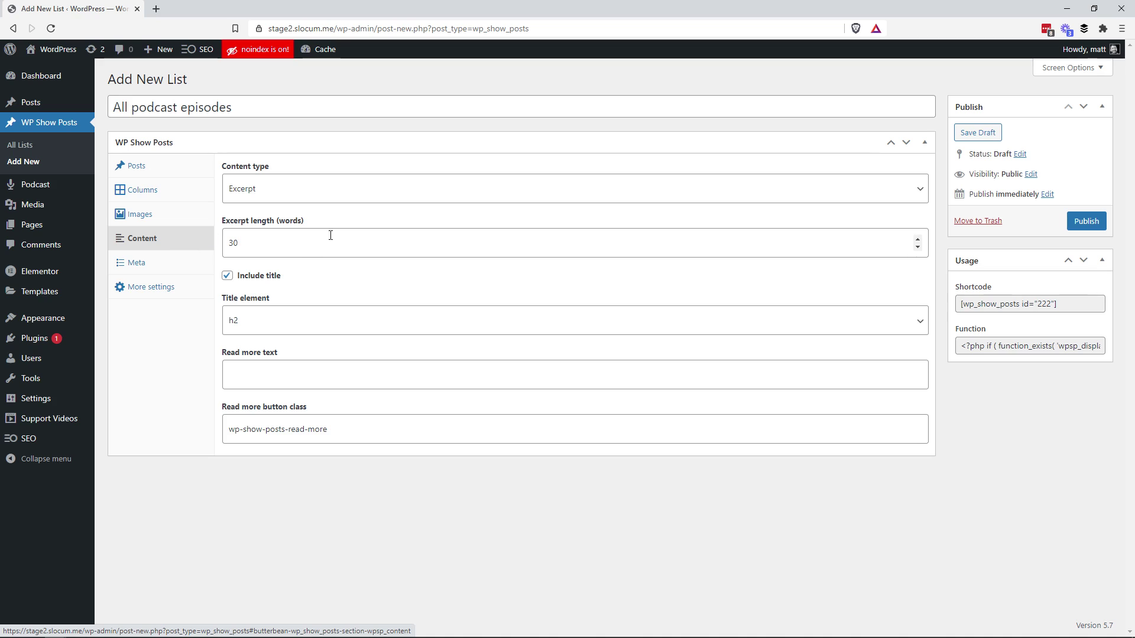
# Keep Excerpt as the content type and check the 30-word excerpt length
pyautogui.click(290, 192)
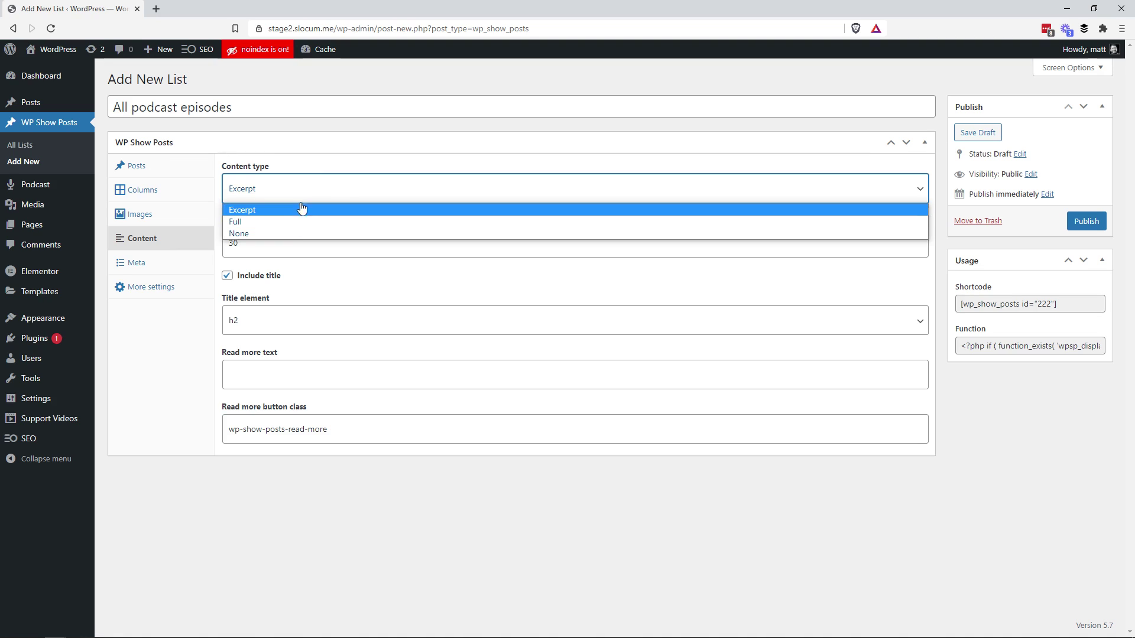
pyautogui.click(339, 162)
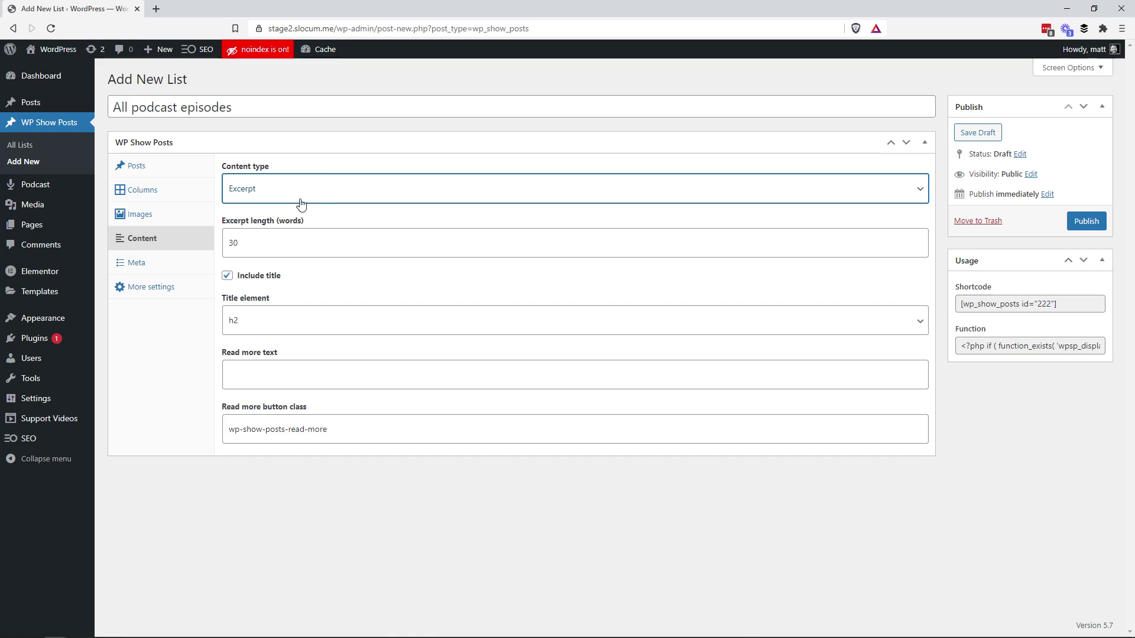
pyautogui.click(326, 191)
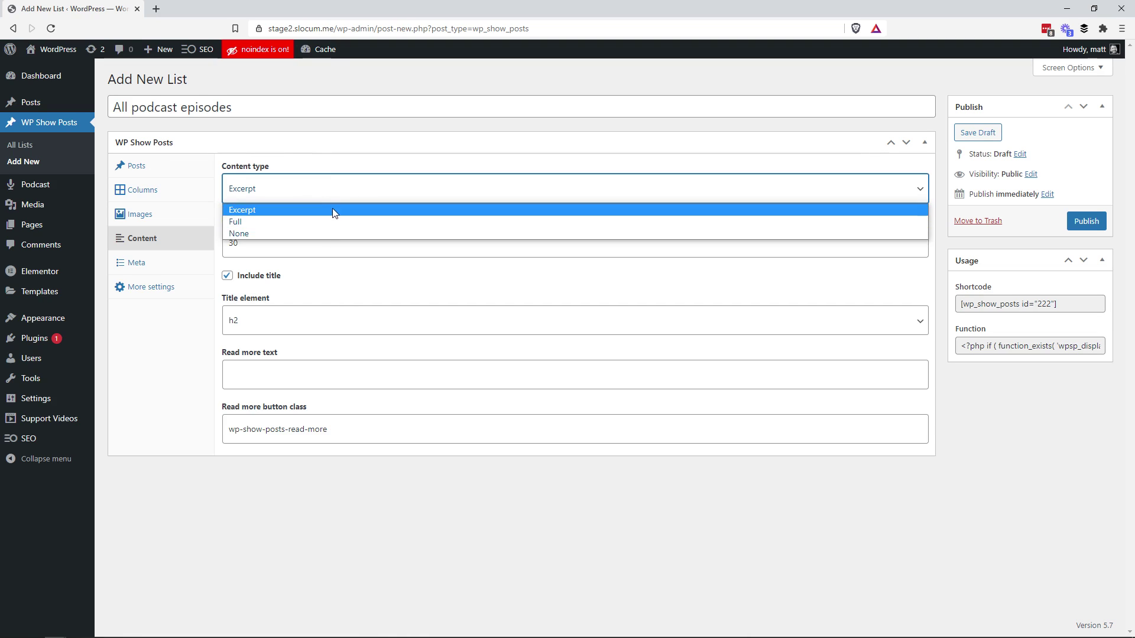
pyautogui.click(352, 161)
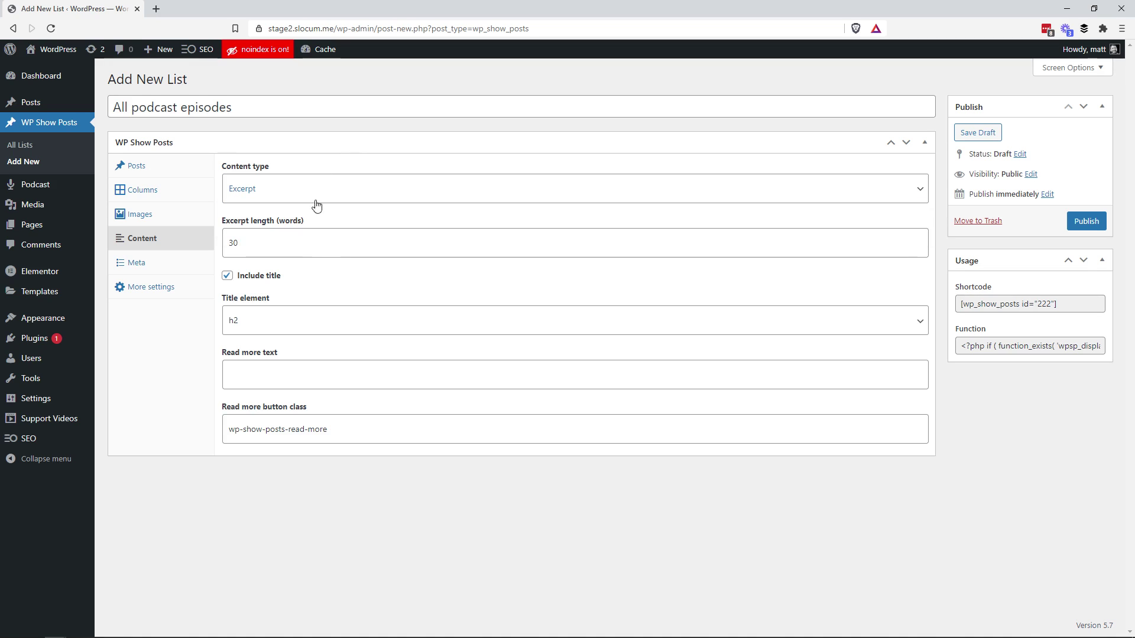
pyautogui.click(265, 236)
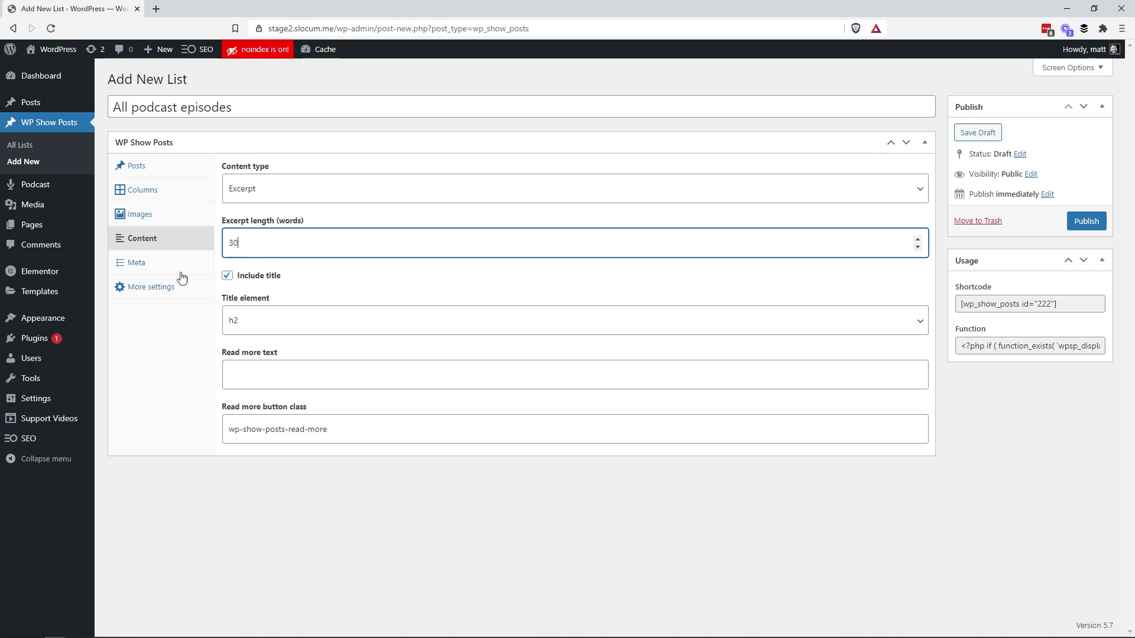
# In More settings, keep the order Descending and sorted by Date
pyautogui.click(163, 289)
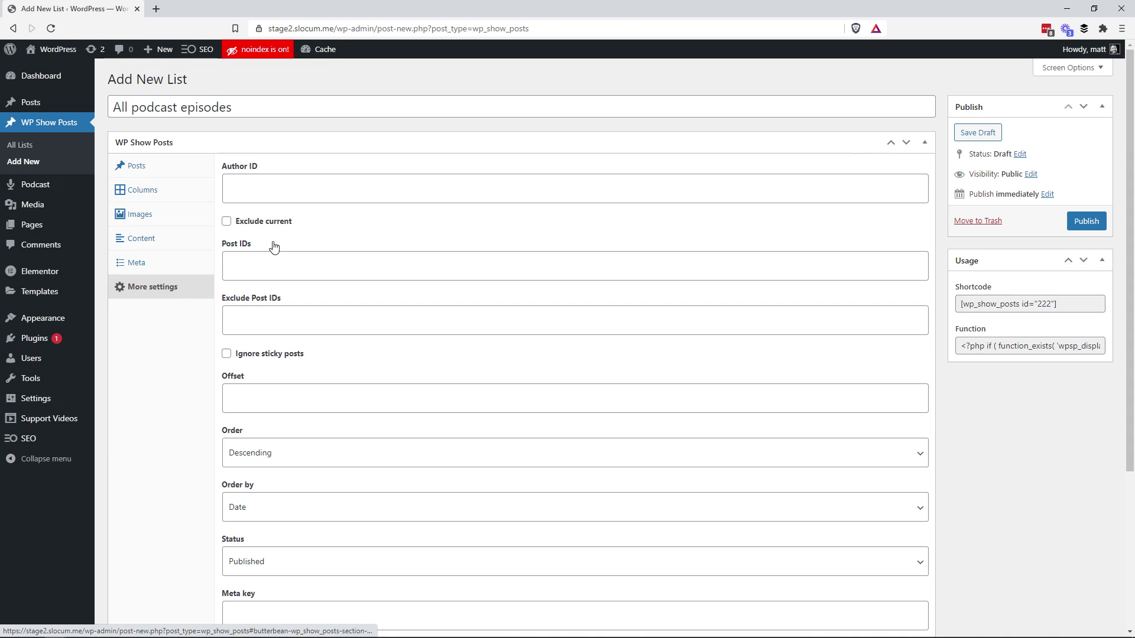
pyautogui.scroll(-3, 167, 309)
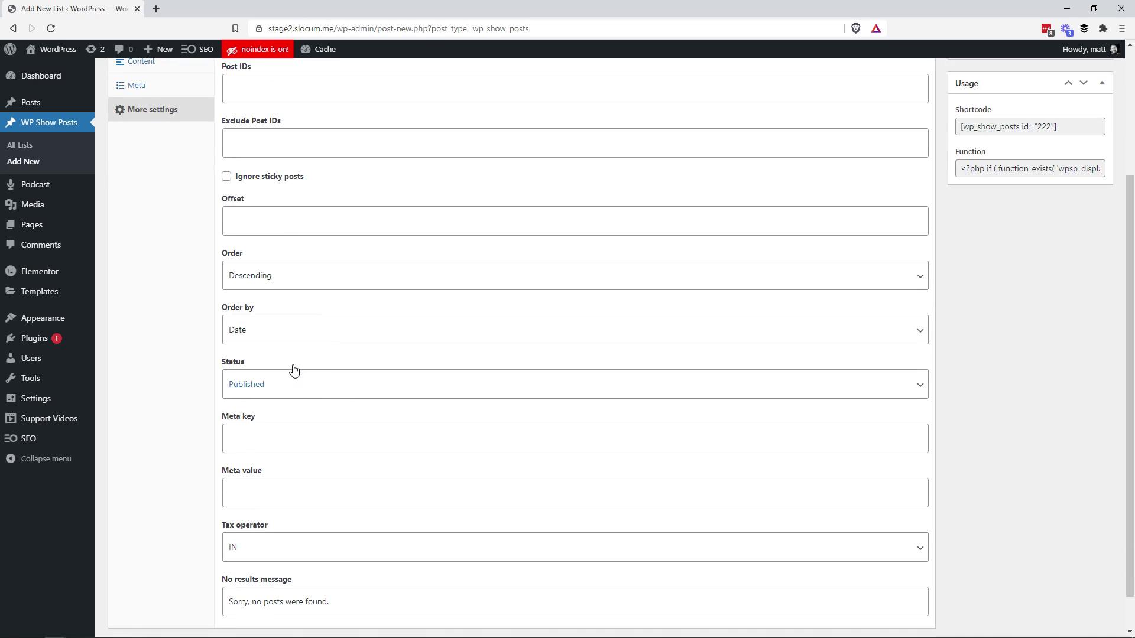
pyautogui.click(314, 278)
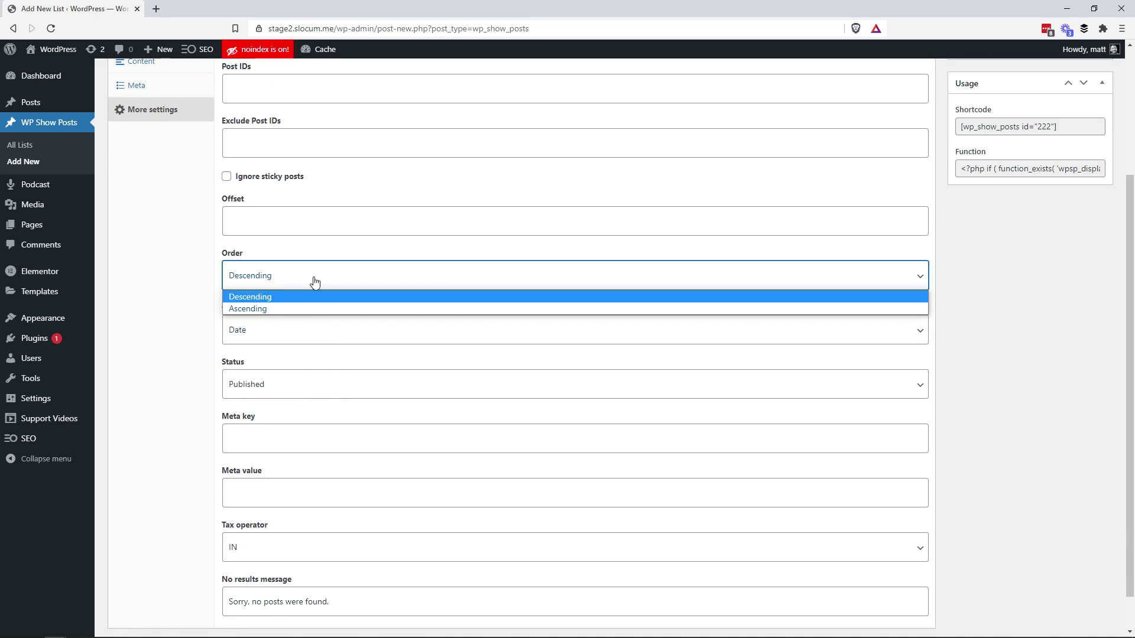
pyautogui.click(260, 251)
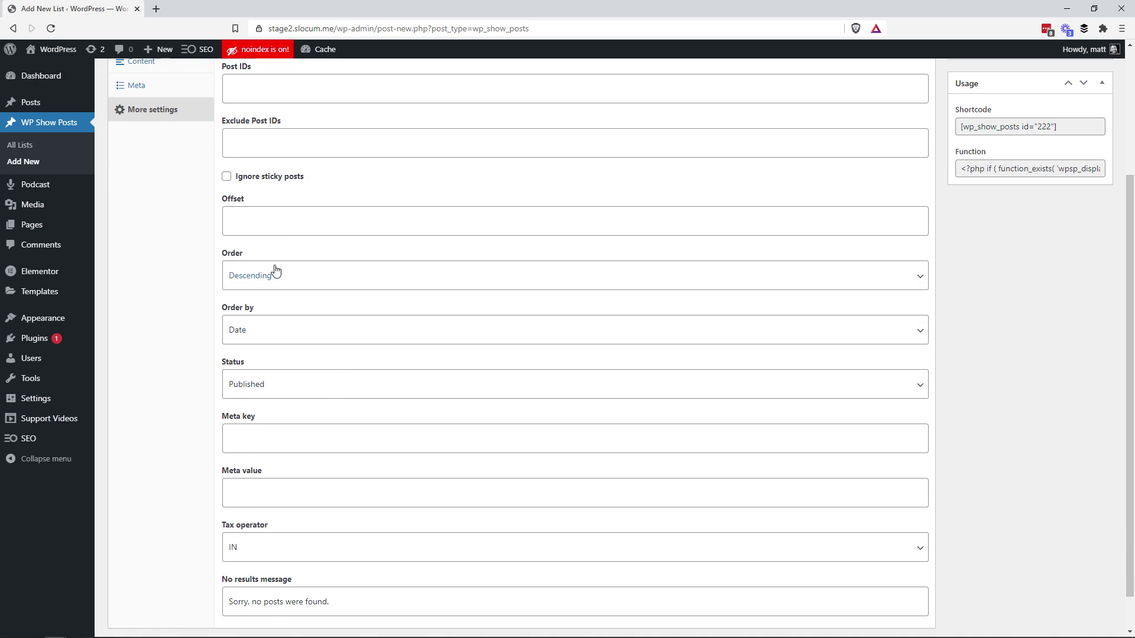
pyautogui.click(286, 337)
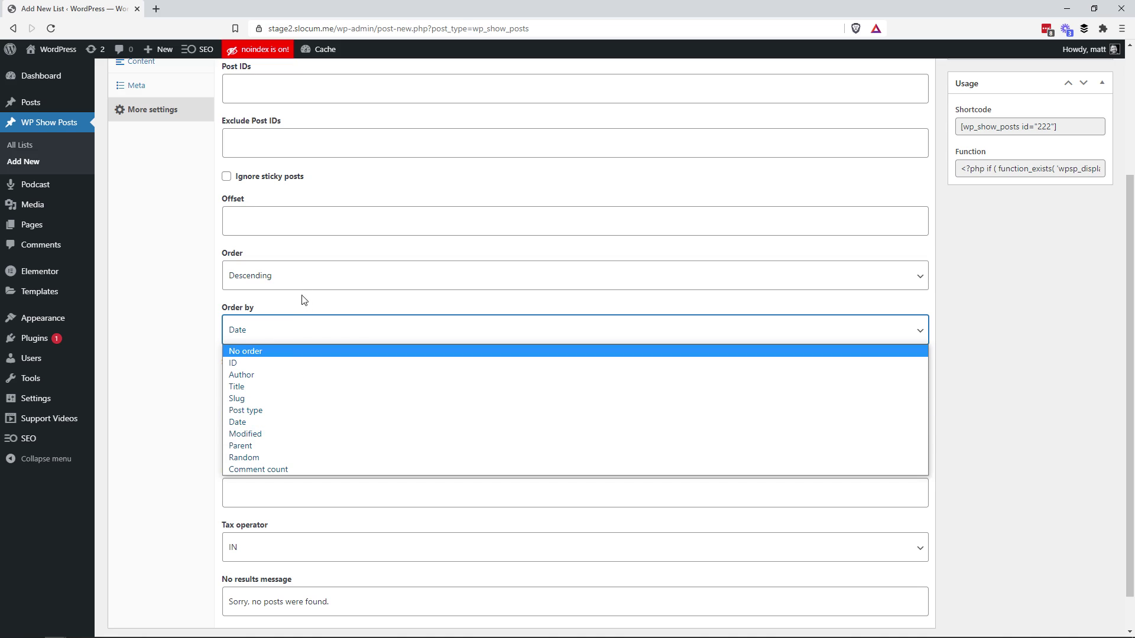
pyautogui.click(281, 312)
pyautogui.scroll(1, 340, 316)
pyautogui.scroll(3, 343, 318)
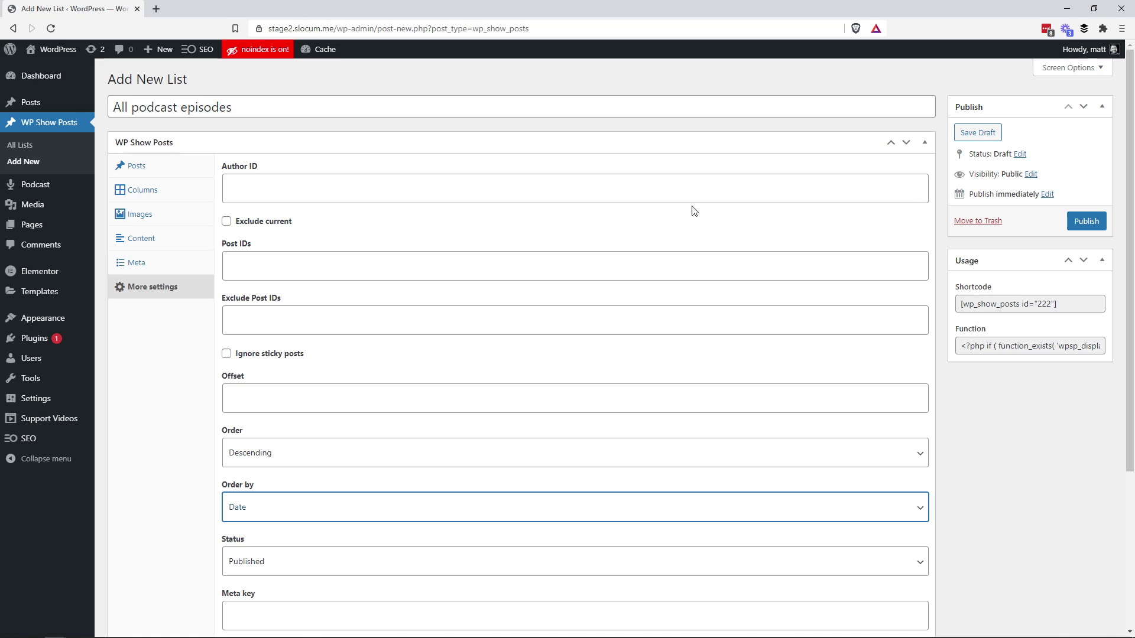
pyautogui.click(162, 167)
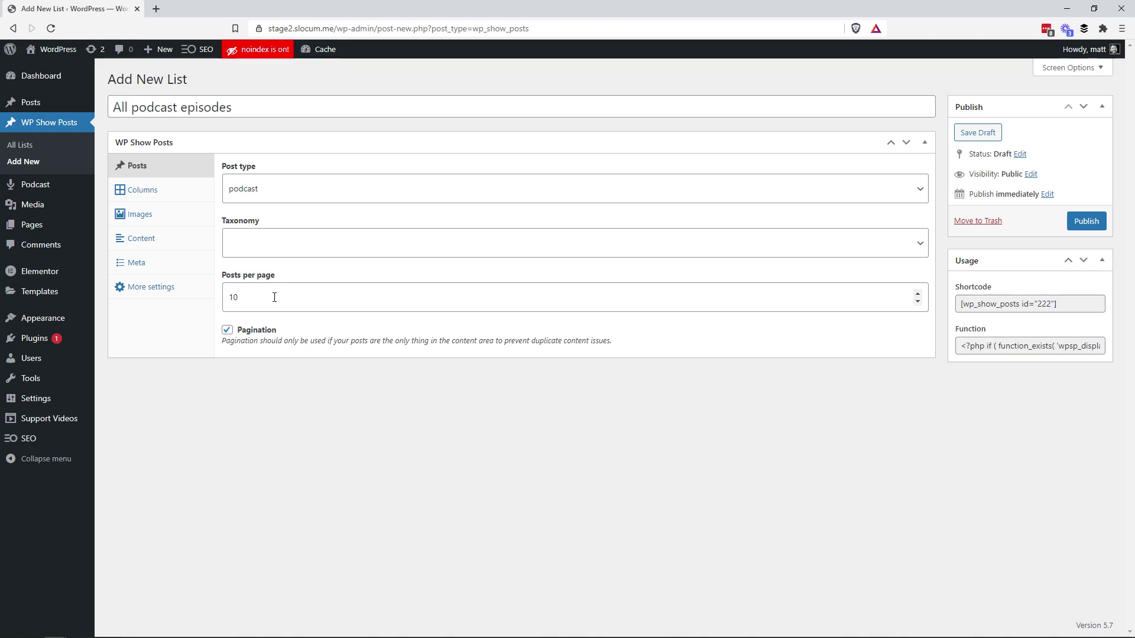
# Review the Columns, Images and Content settings, then publish the 'All podcast episodes' list
pyautogui.click(152, 195)
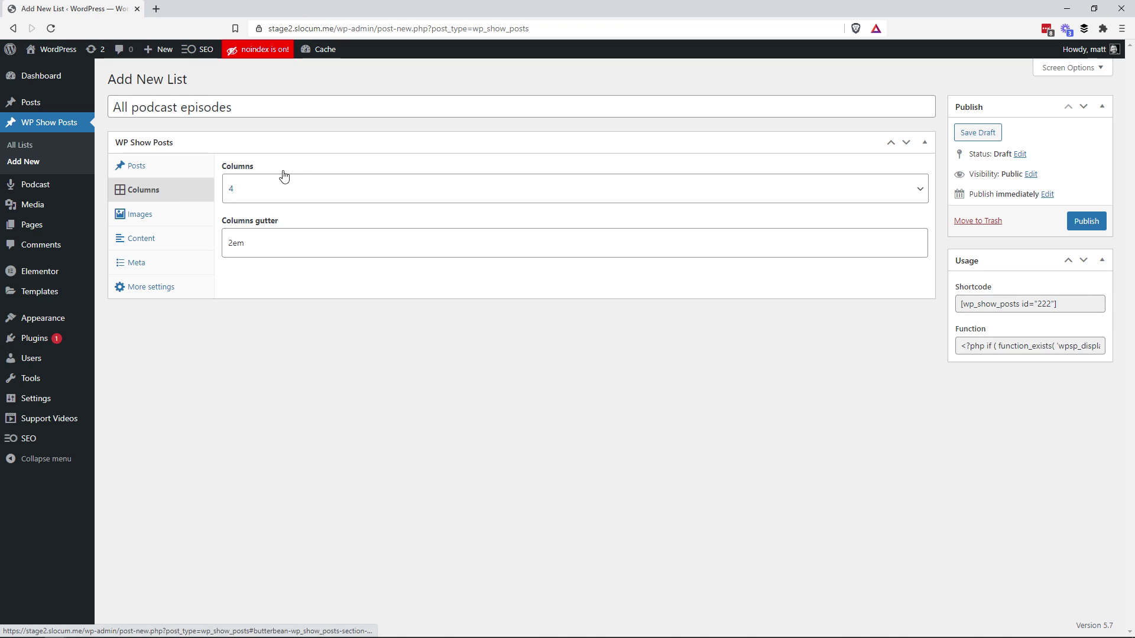
pyautogui.click(156, 220)
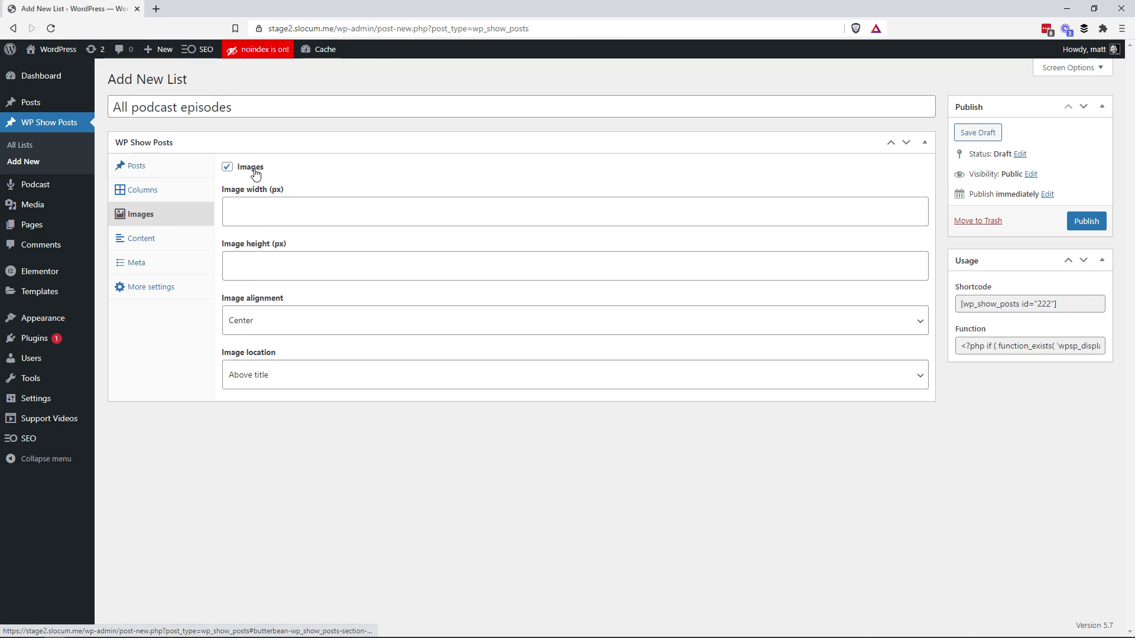
pyautogui.click(155, 238)
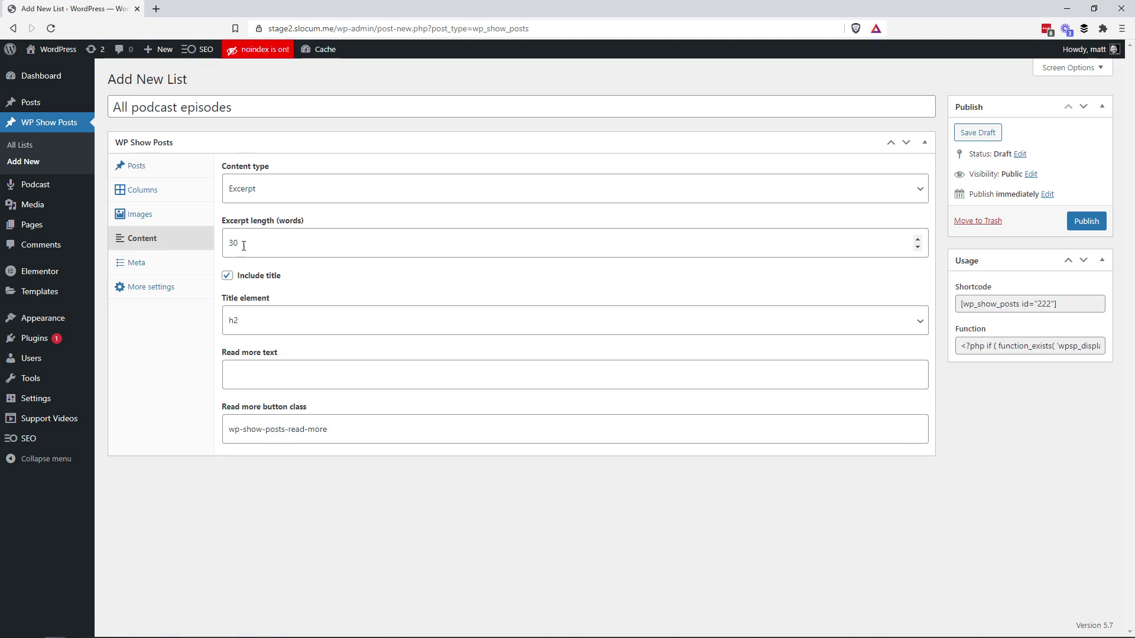
pyautogui.click(1085, 222)
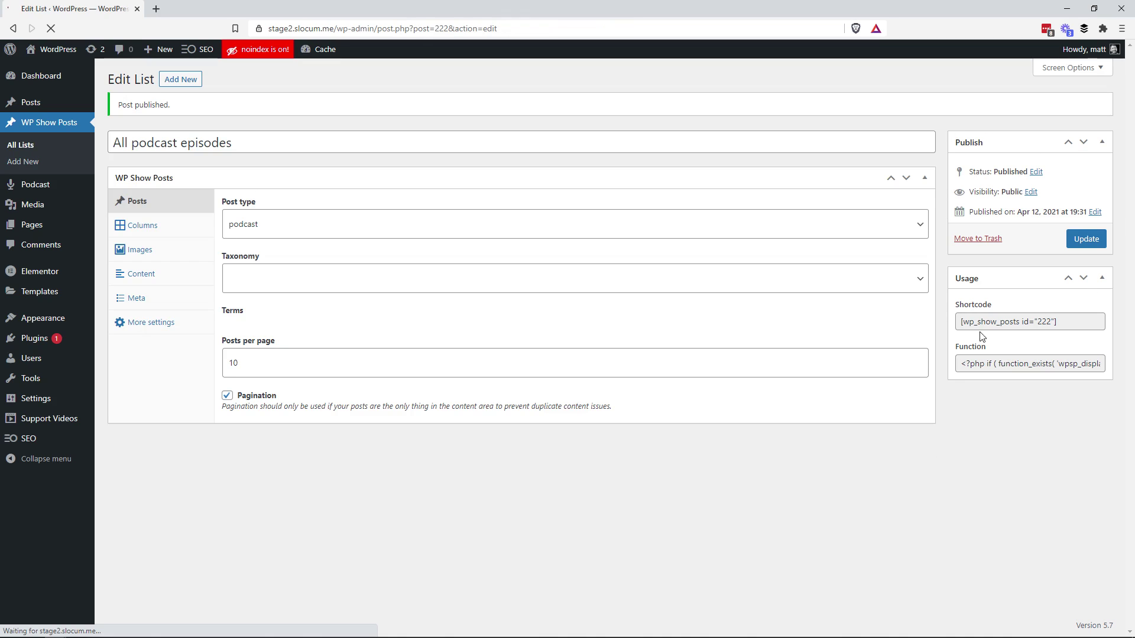
# Copy the list's shortcode [wp_show_posts id="222"]
pyautogui.moveTo(1064, 323); pyautogui.dragTo(963, 323)
pyautogui.rightClick(963, 324)
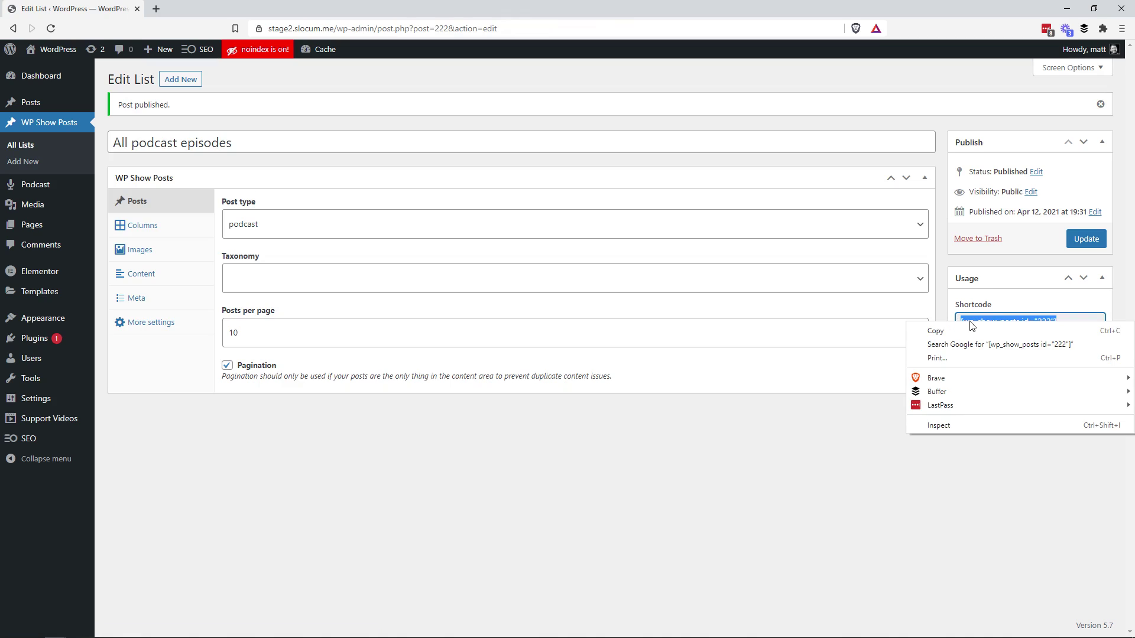
pyautogui.click(937, 330)
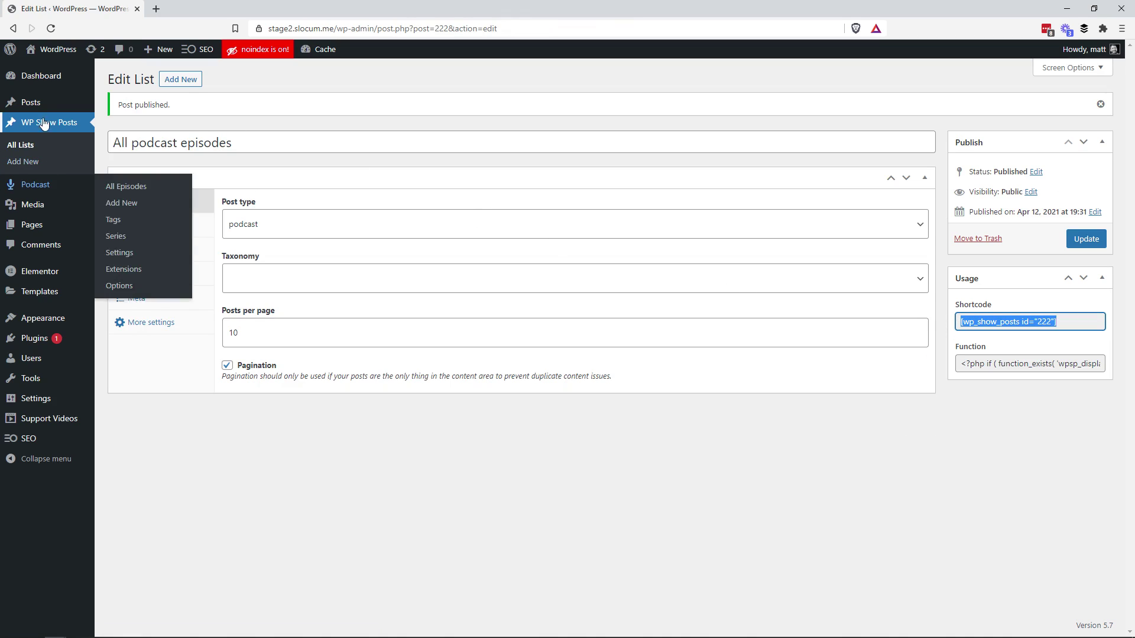
# Create and publish a page titled 'Podcasts' with the shortcode pasted into its body
pyautogui.moveTo(34, 226)
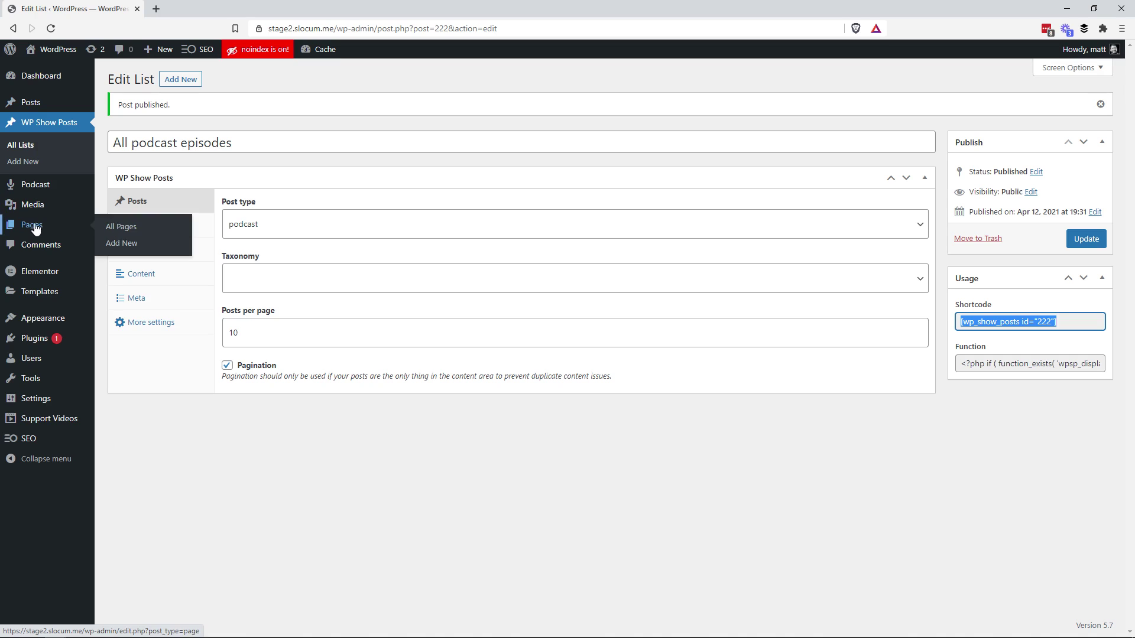
pyautogui.click(123, 242)
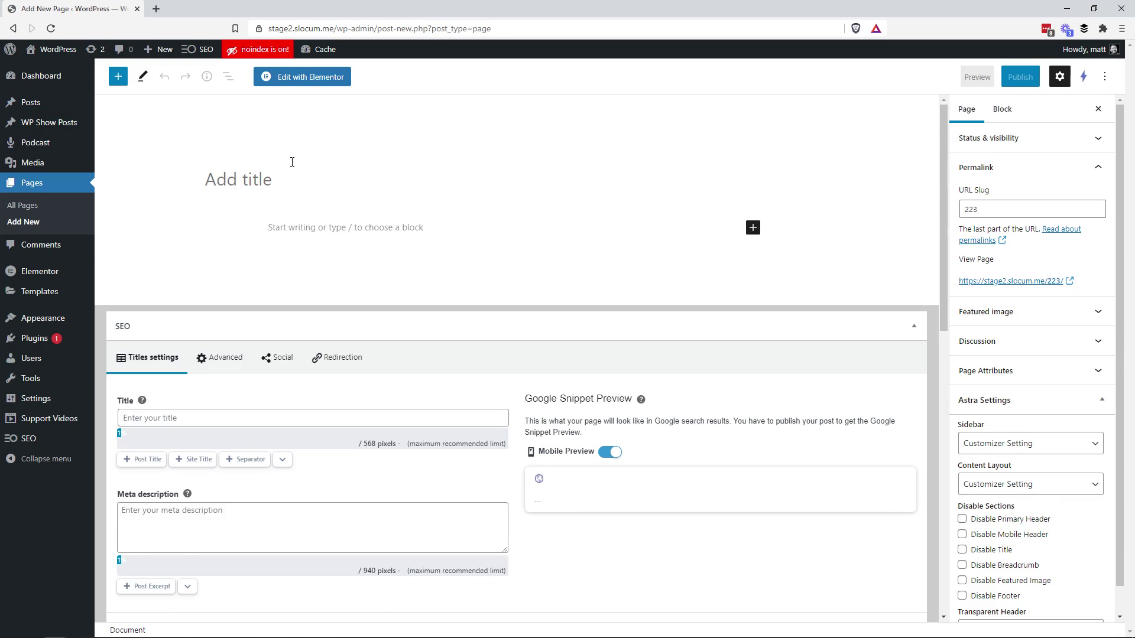
pyautogui.write('Podcasts')
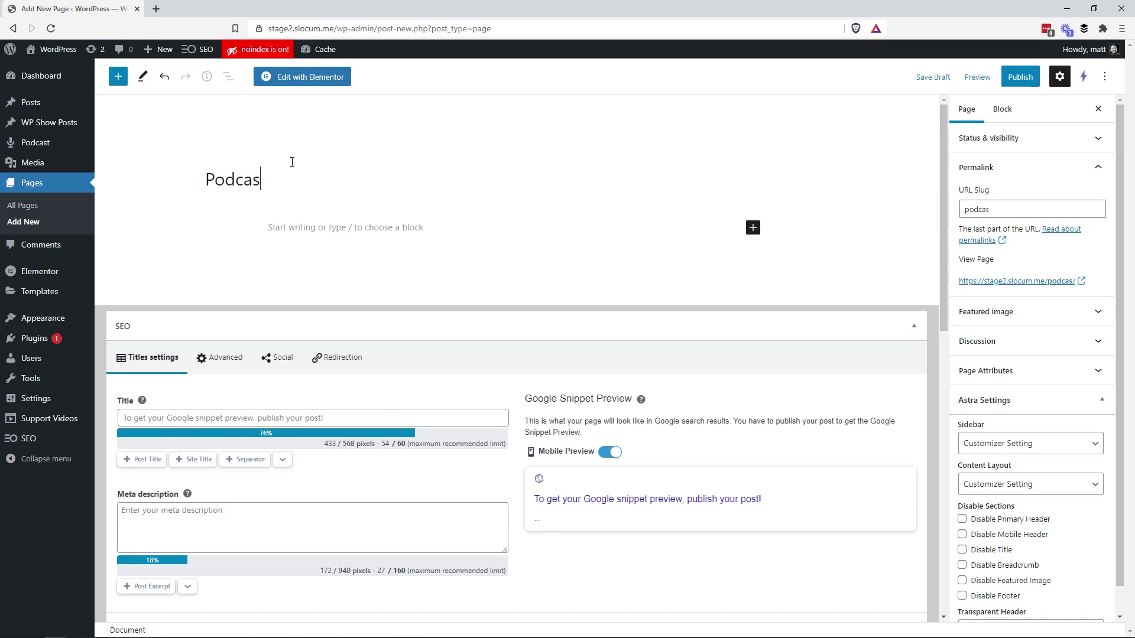
pyautogui.click(390, 225)
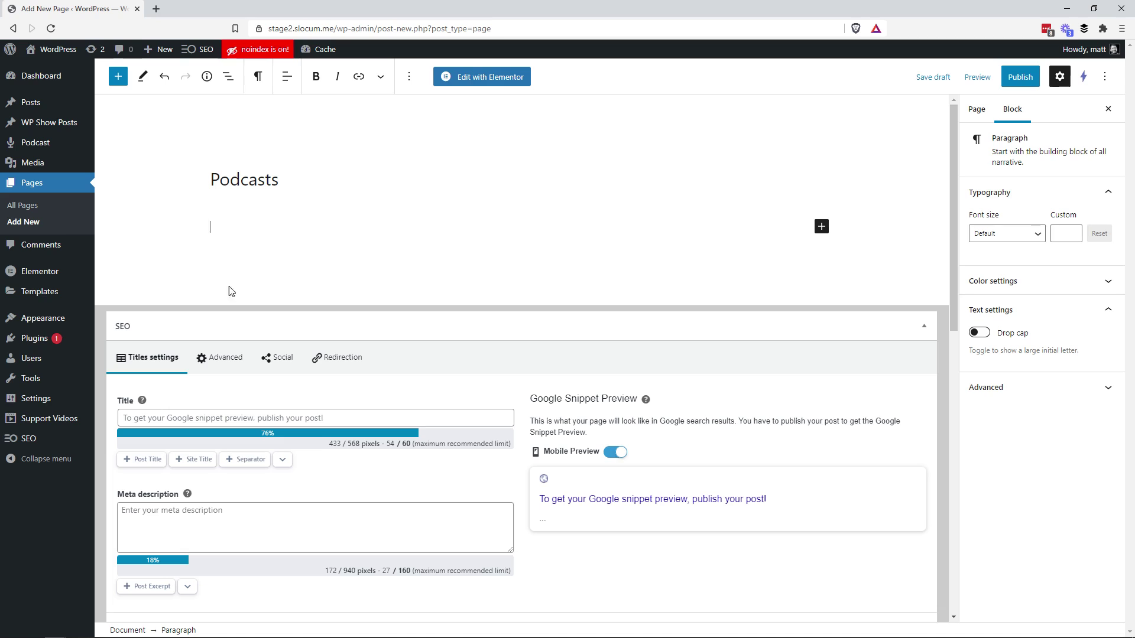
pyautogui.hotkey('ctrl', 'v')
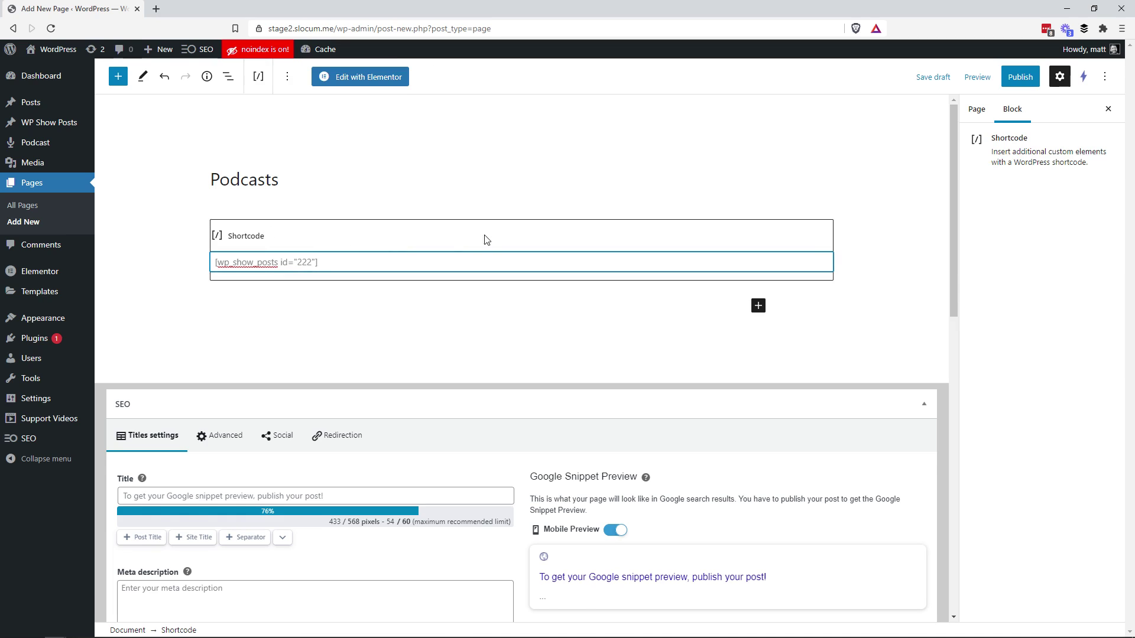
pyautogui.click(1027, 76)
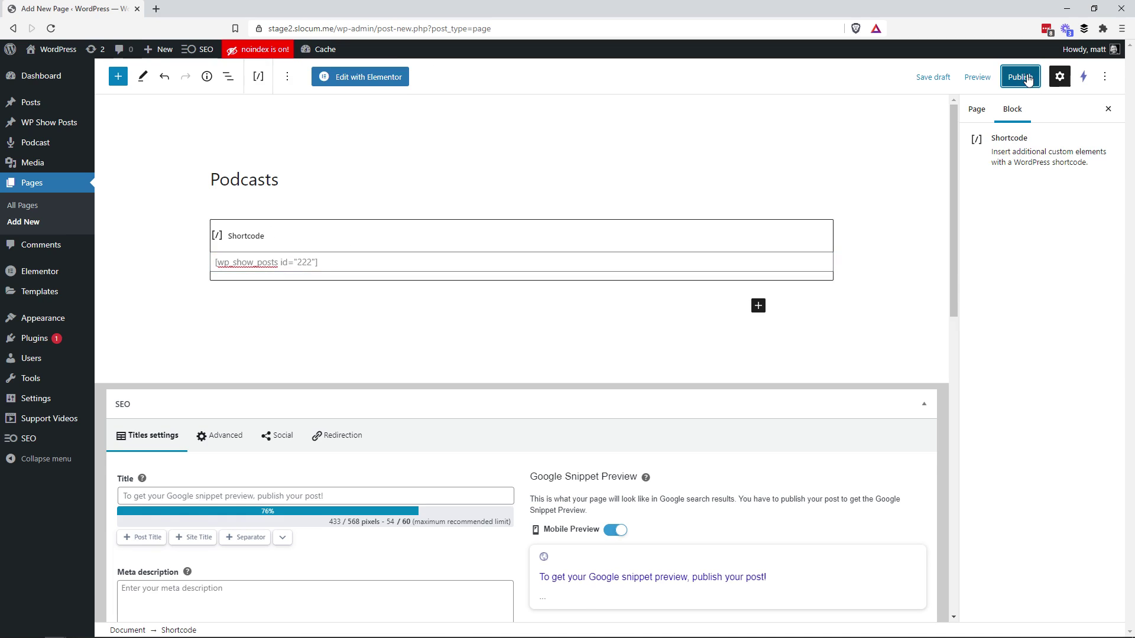
pyautogui.click(1027, 77)
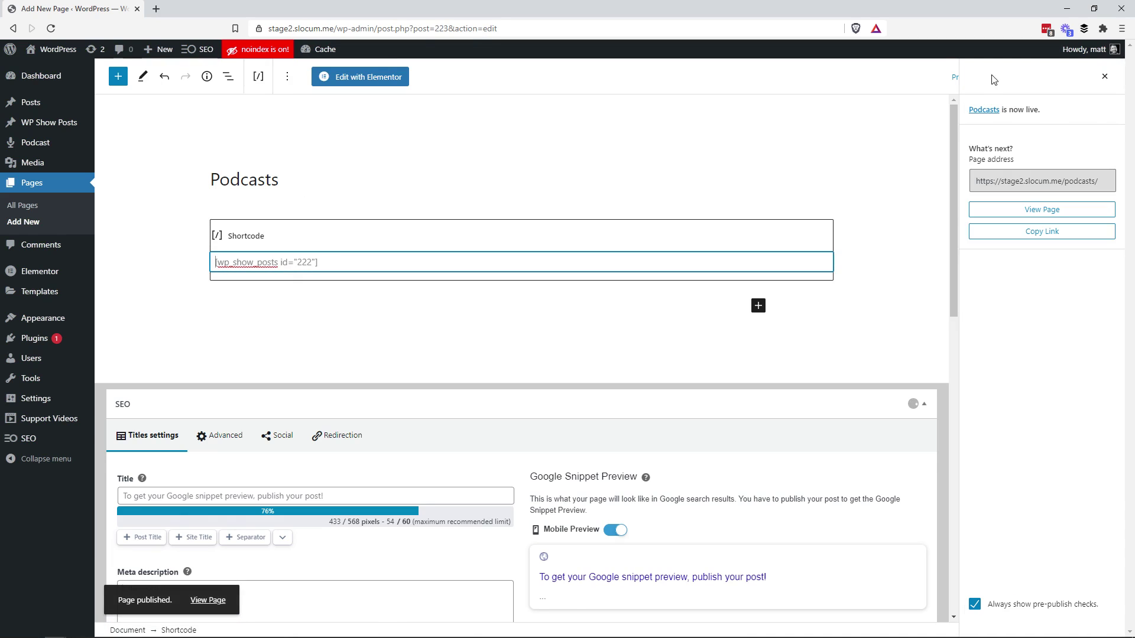
pyautogui.click(1006, 209)
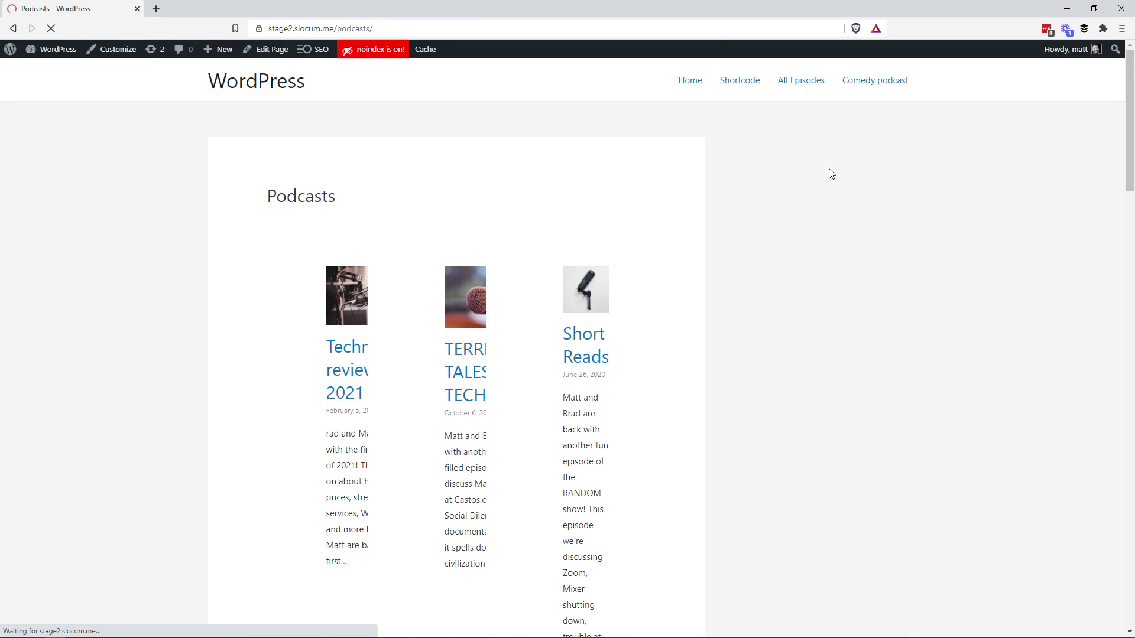
pyautogui.scroll(-2, 553, 282)
pyautogui.scroll(-4, 512, 269)
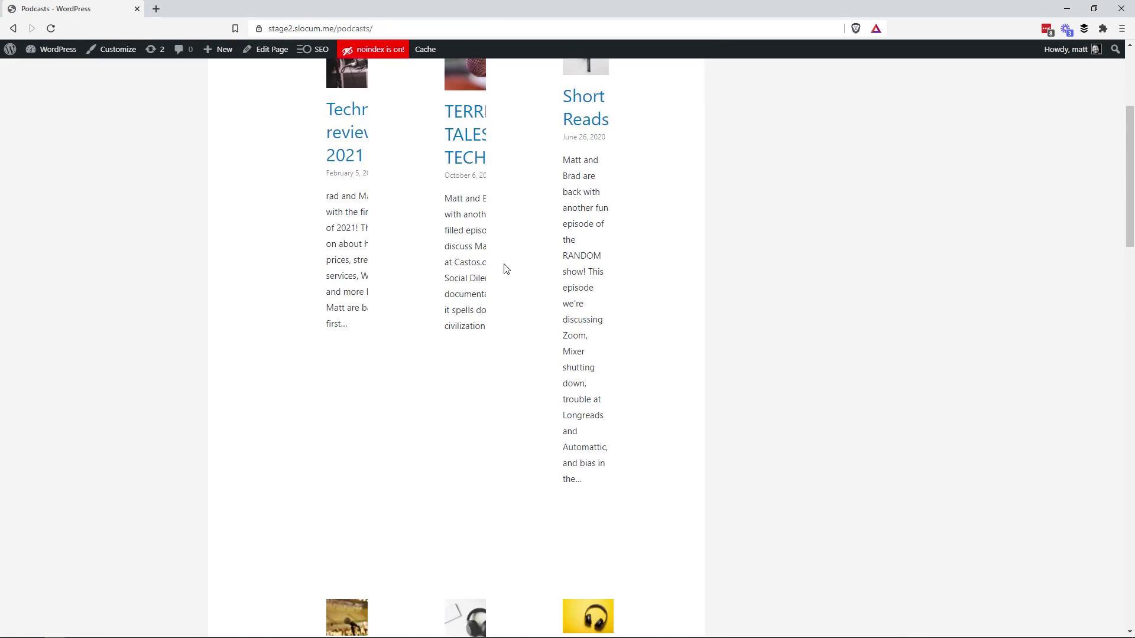
pyautogui.scroll(6, 506, 269)
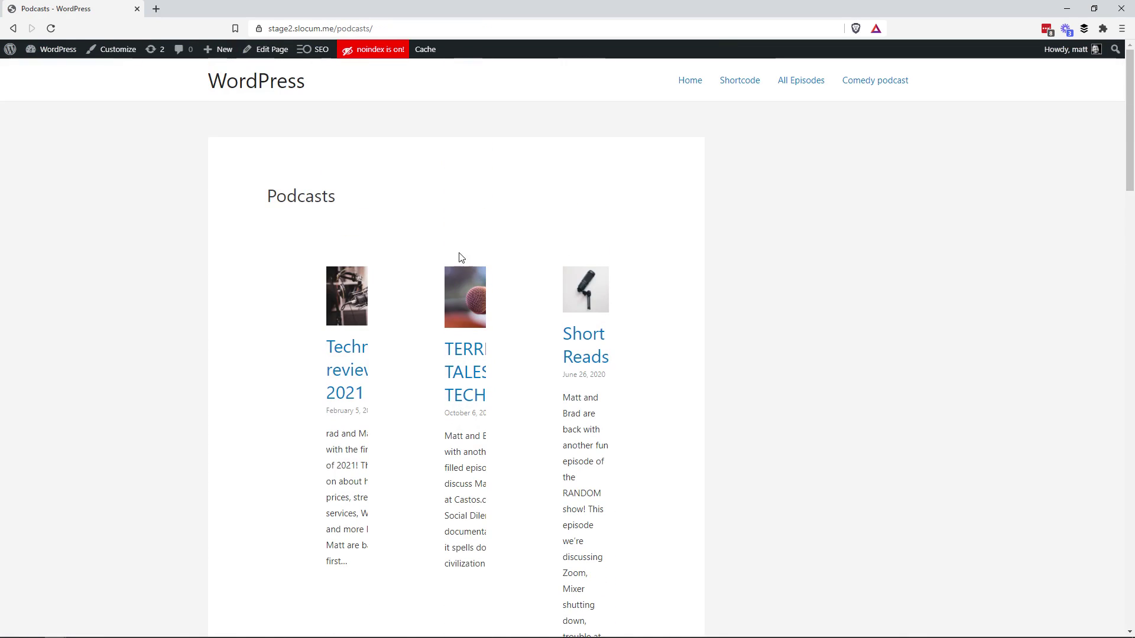
pyautogui.scroll(-14, 462, 260)
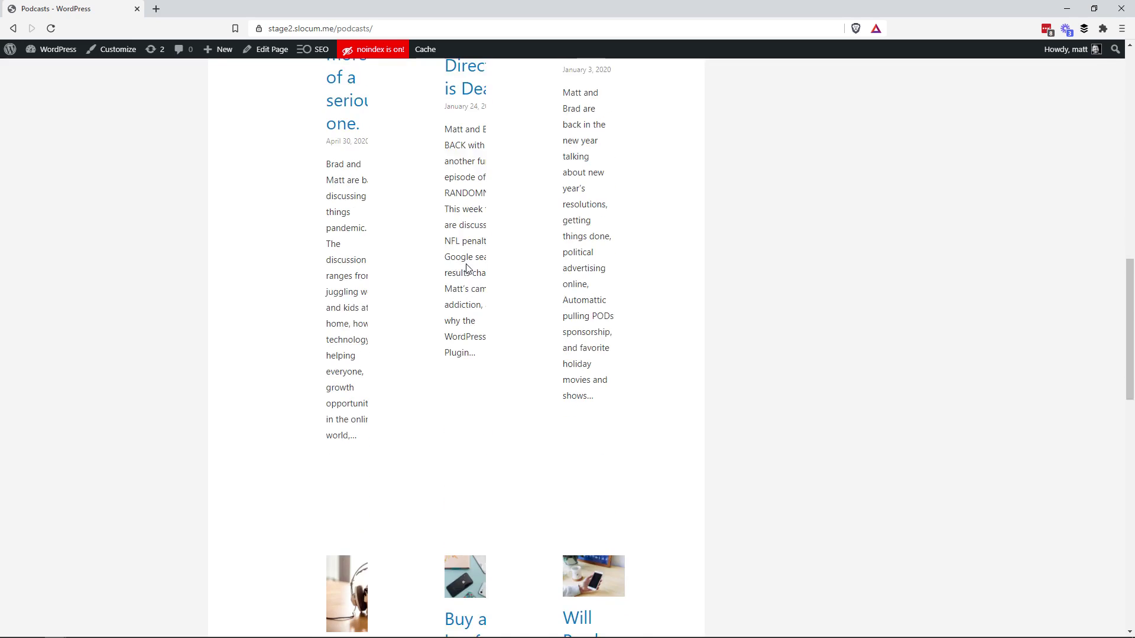
pyautogui.scroll(-7, 467, 269)
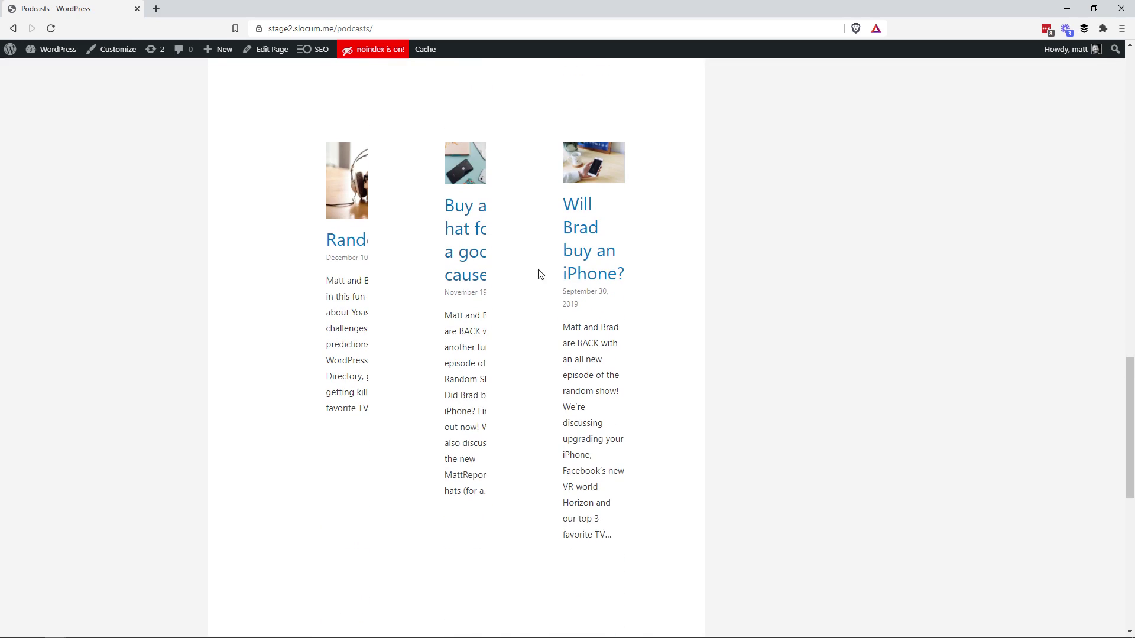
pyautogui.scroll(-10, 507, 298)
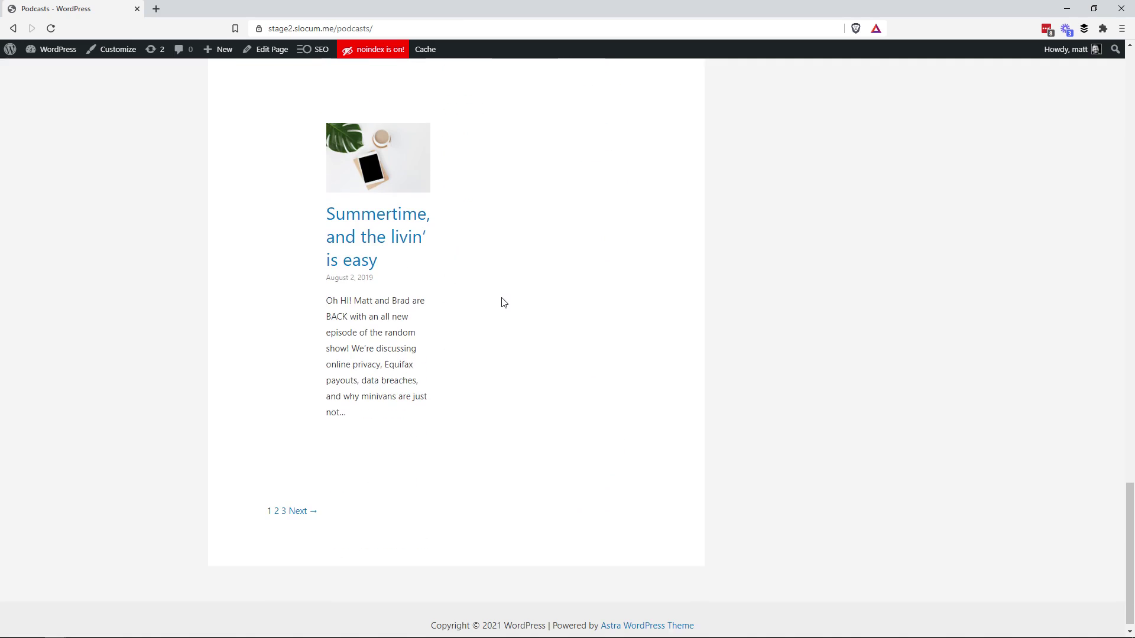
pyautogui.scroll(20, 406, 446)
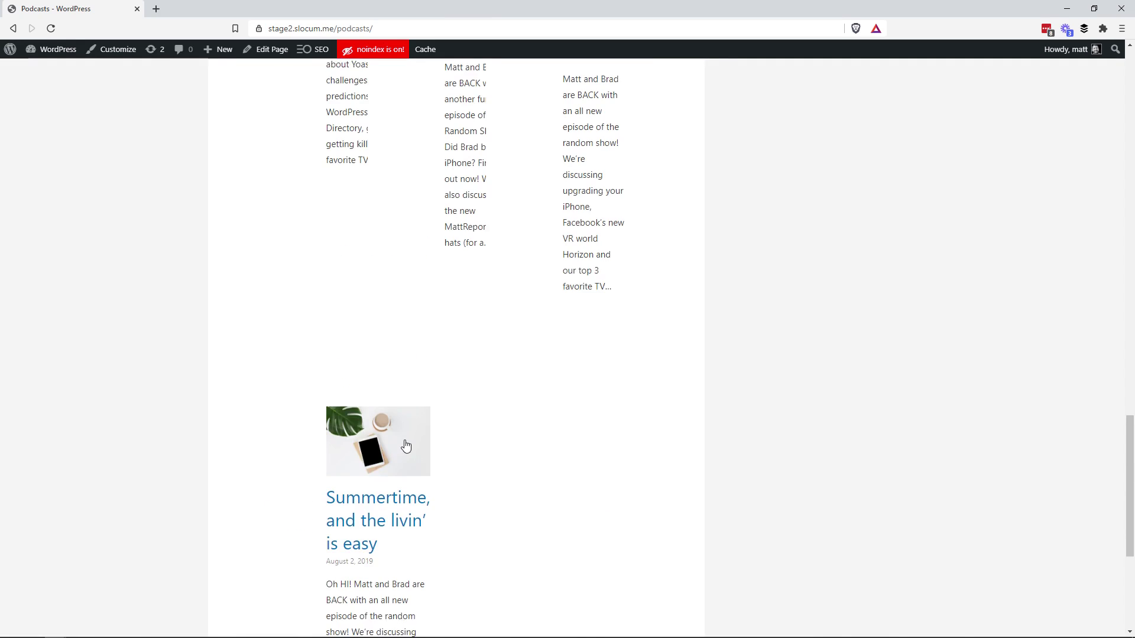
pyautogui.scroll(10, 406, 440)
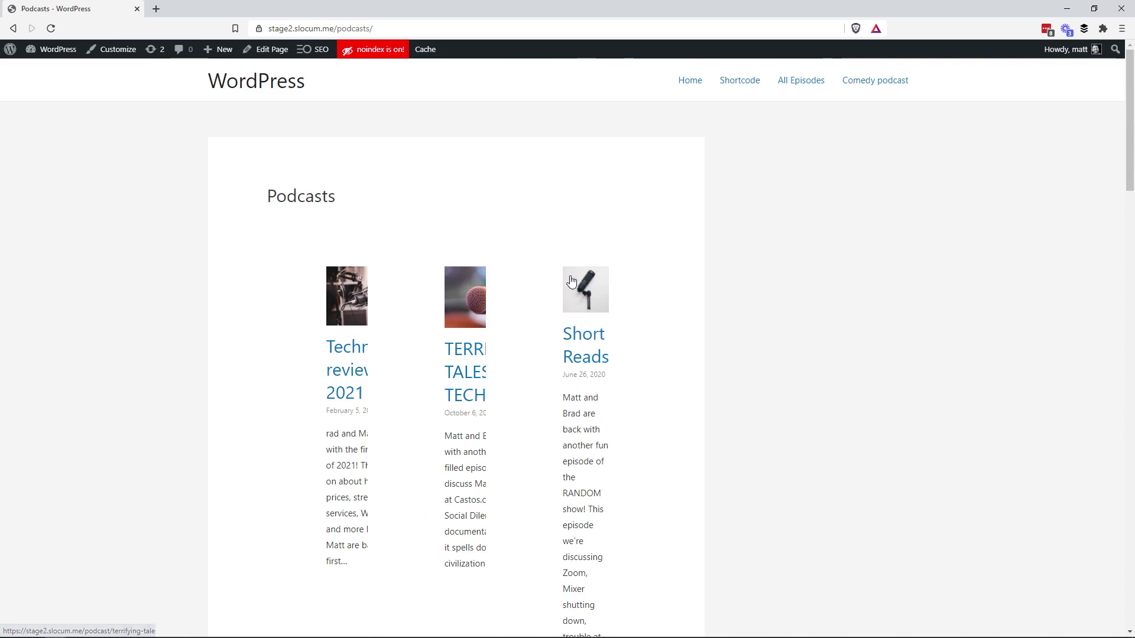
pyautogui.scroll(-1, 495, 435)
pyautogui.scroll(-8, 496, 435)
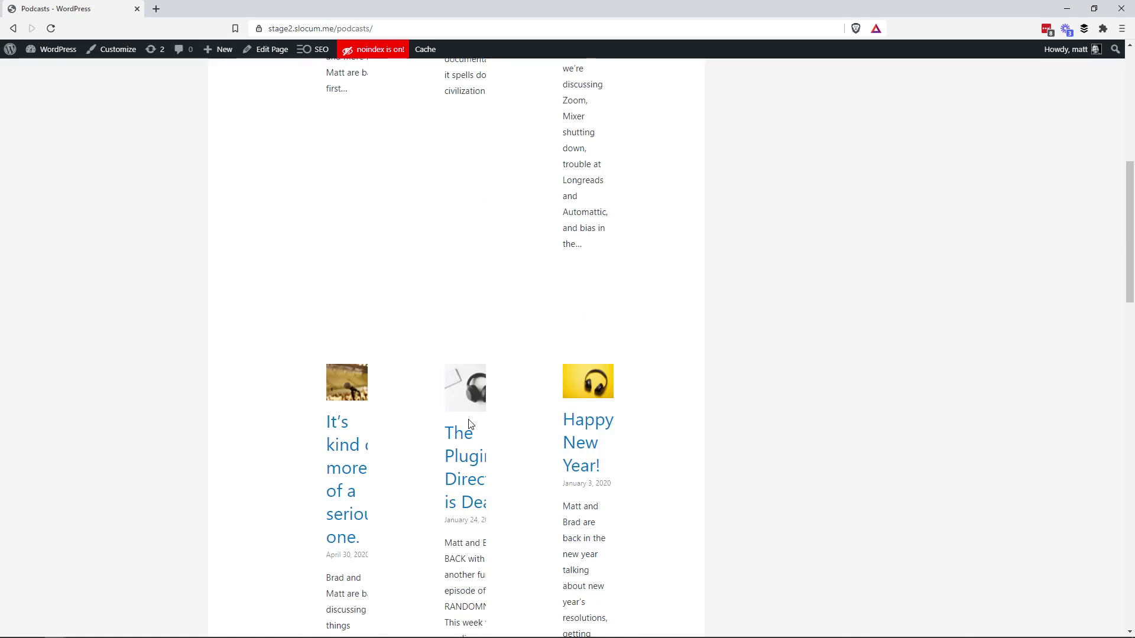
pyautogui.scroll(9, 717, 415)
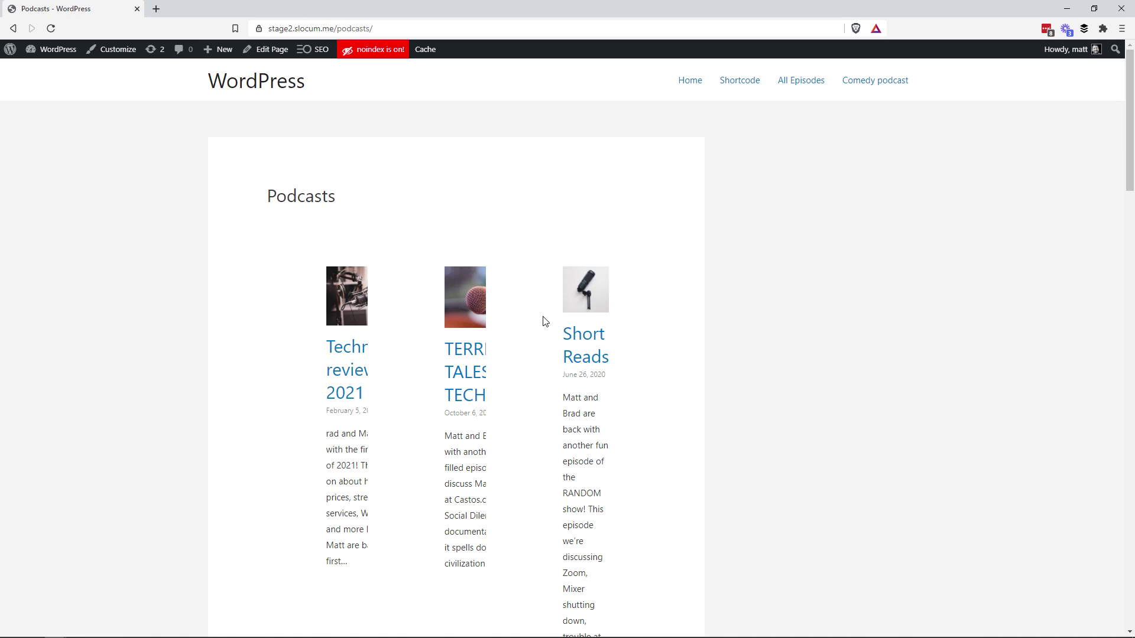
pyautogui.scroll(-3, 509, 368)
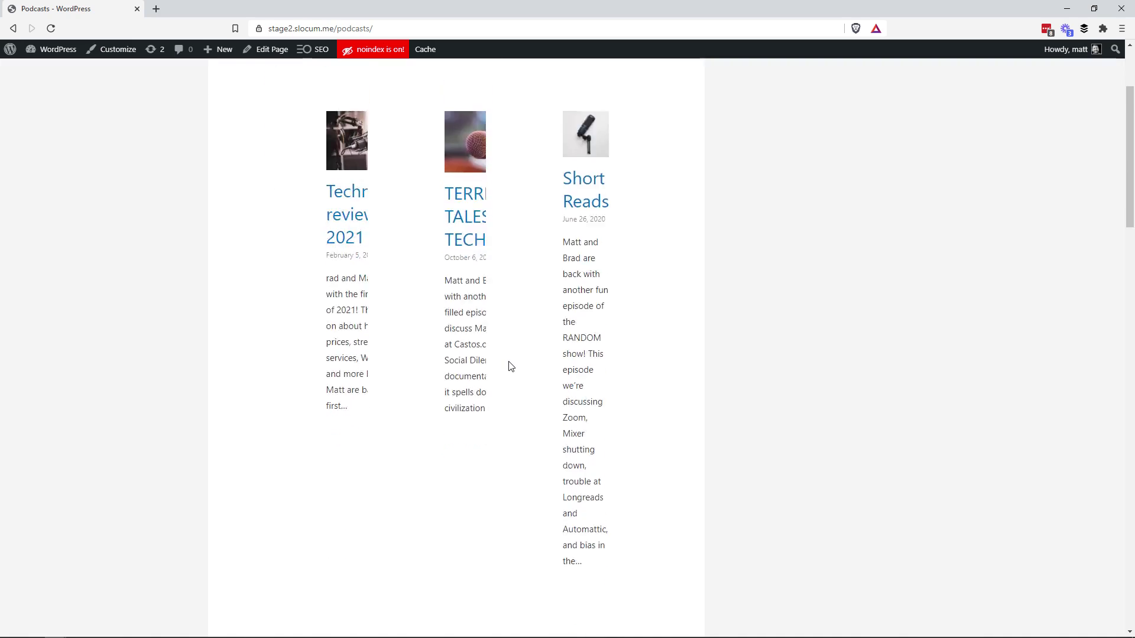
pyautogui.scroll(3, 510, 368)
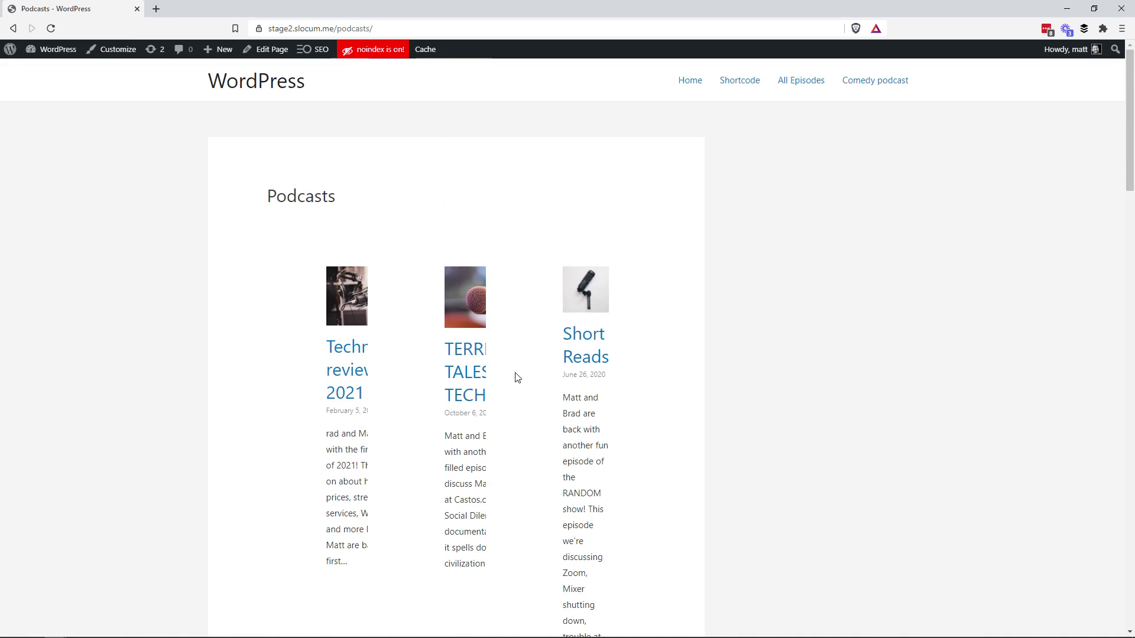
# Set the Podcasts page to No Sidebar and Full Width / Contained content layout
pyautogui.click(266, 53)
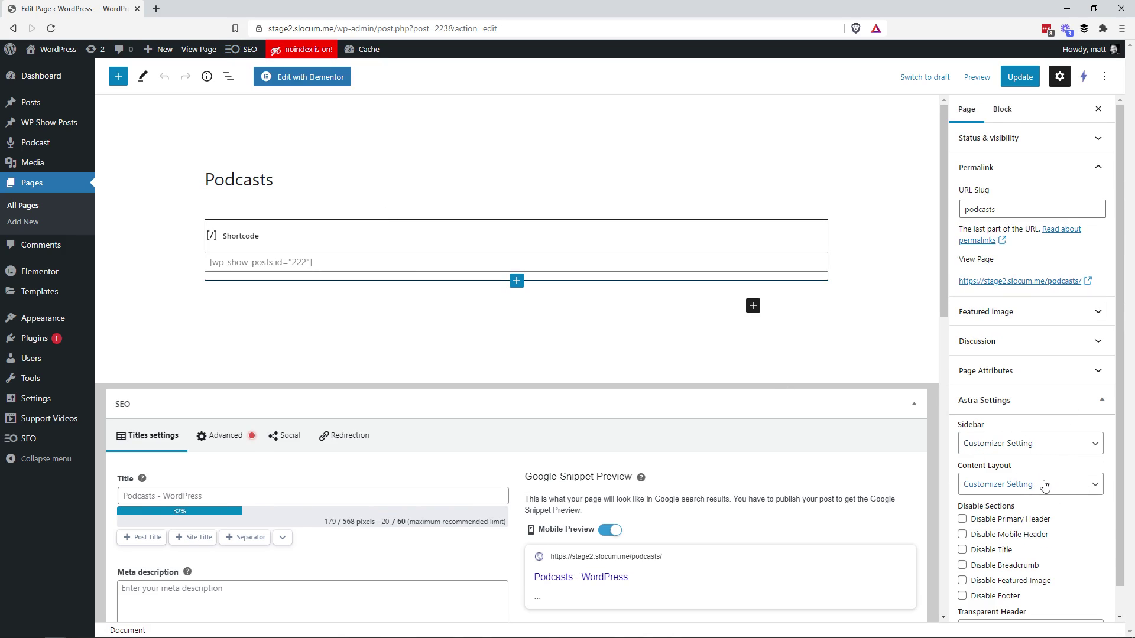
pyautogui.scroll(-1, 1093, 529)
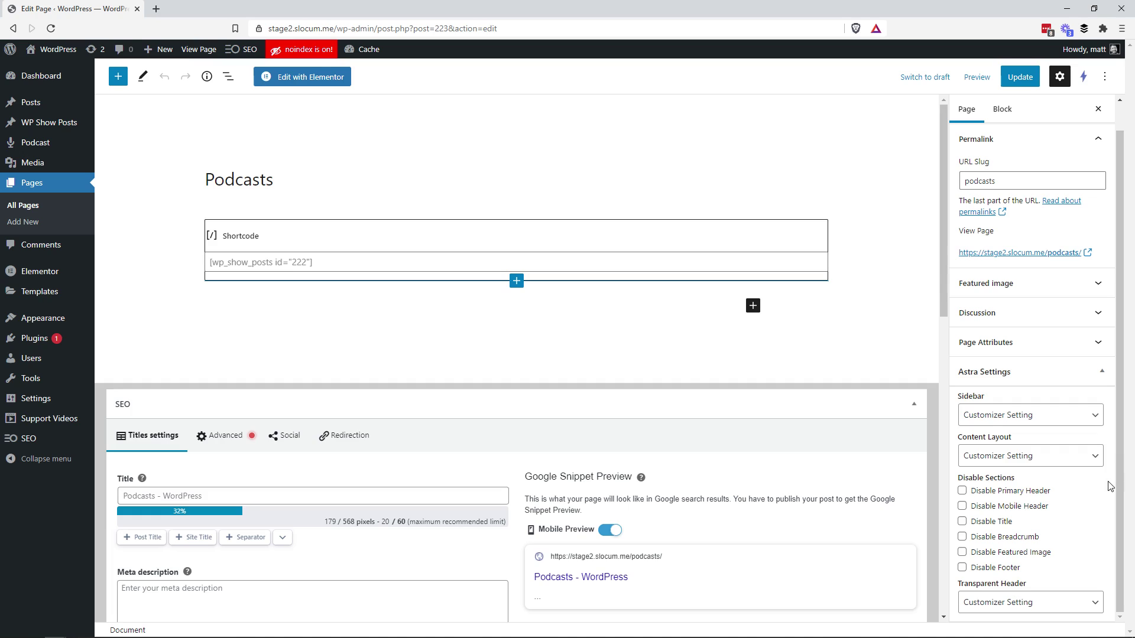
pyautogui.click(1025, 415)
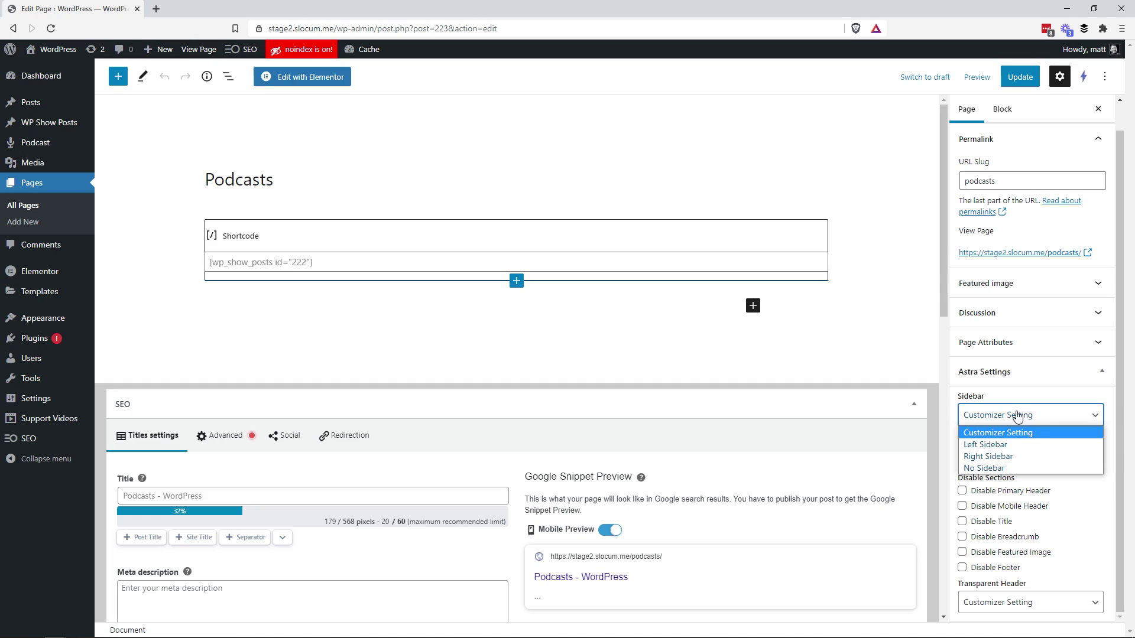
pyautogui.click(1025, 470)
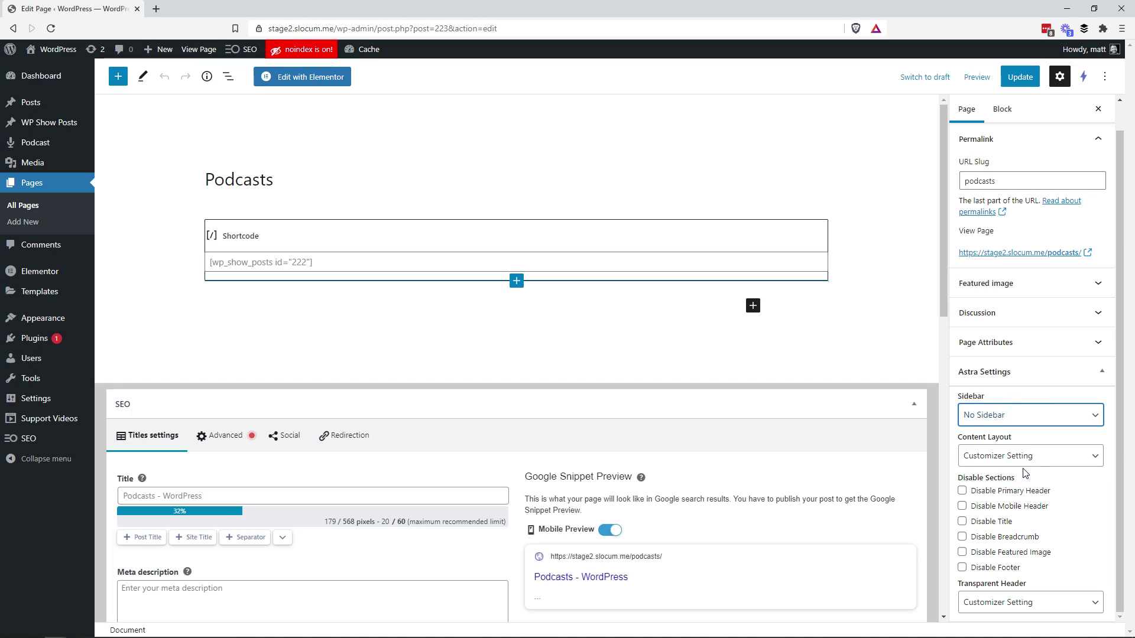
pyautogui.click(1058, 459)
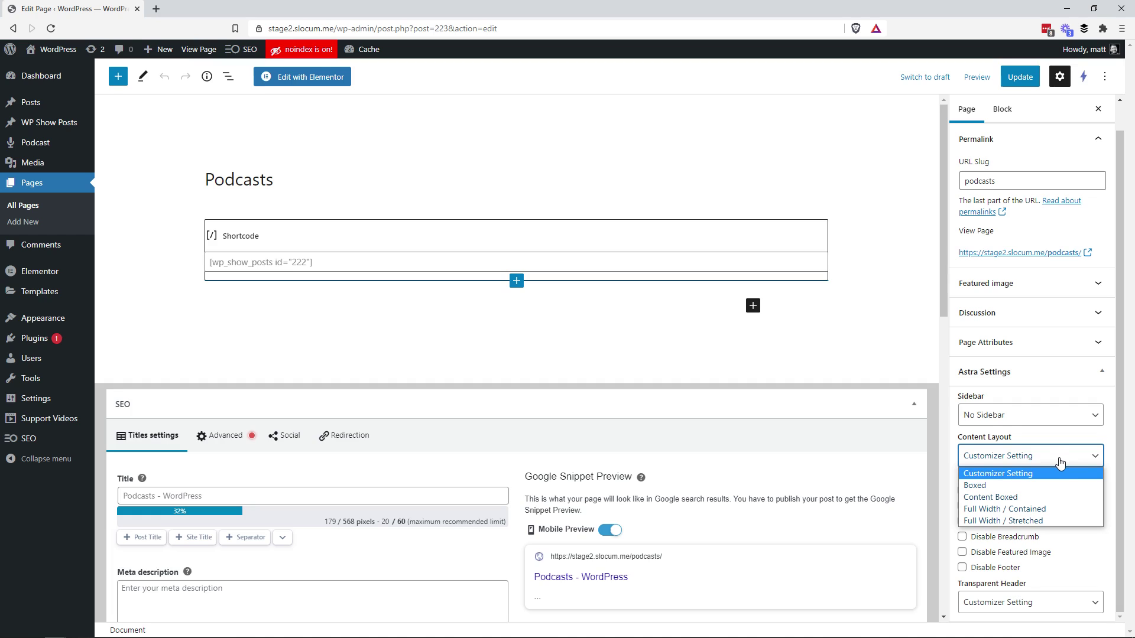
pyautogui.click(1049, 511)
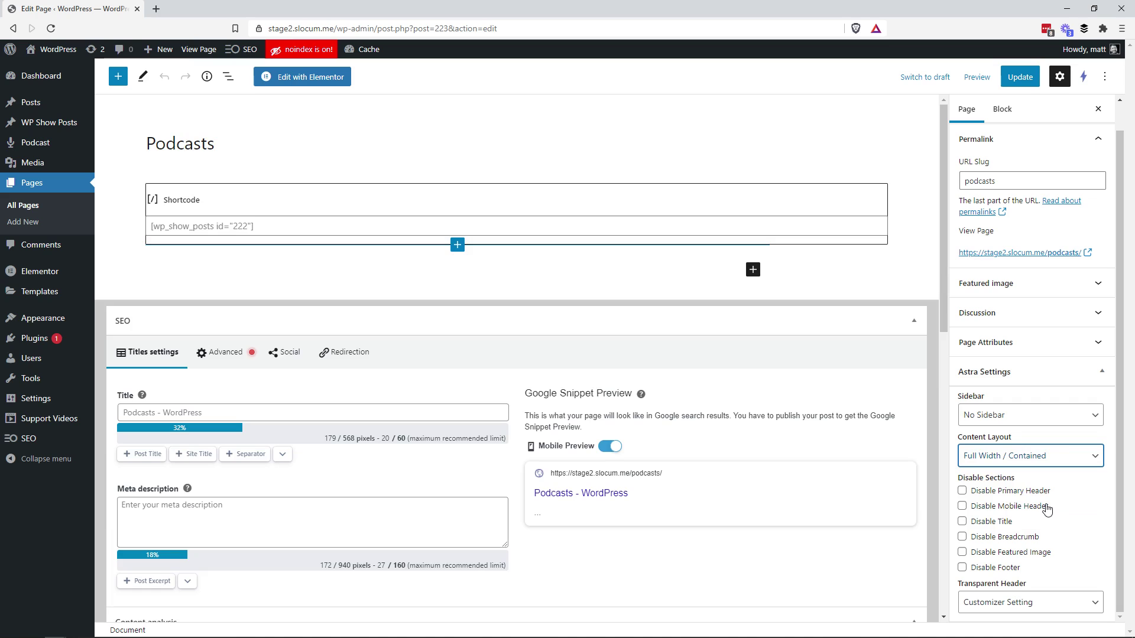
# Update the page and preview it in a new tab
pyautogui.click(1015, 84)
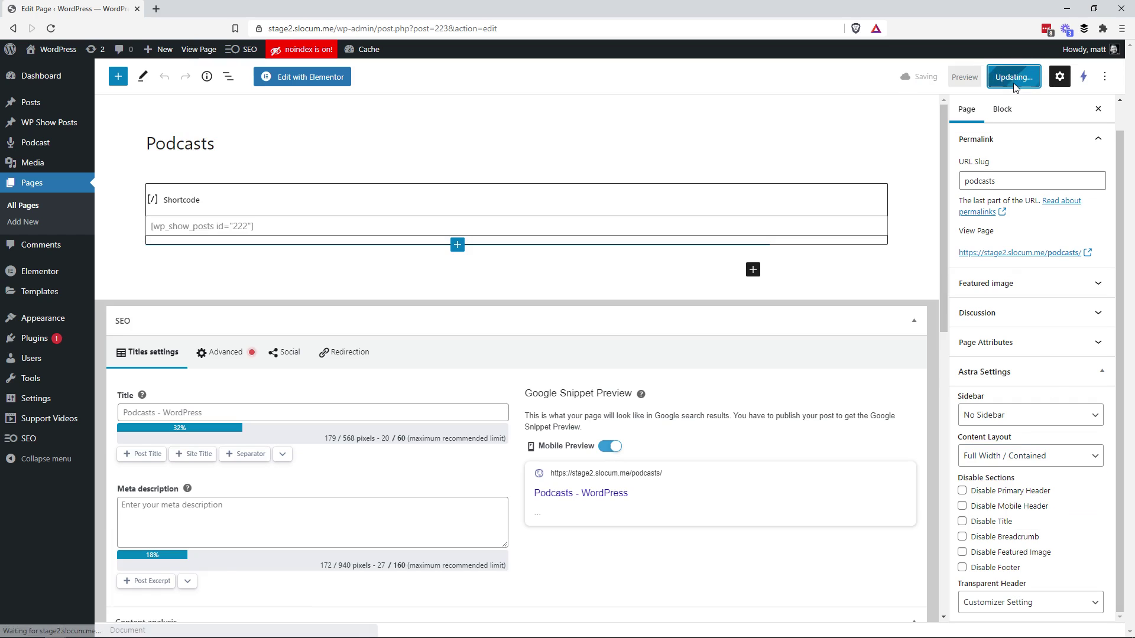
pyautogui.click(975, 77)
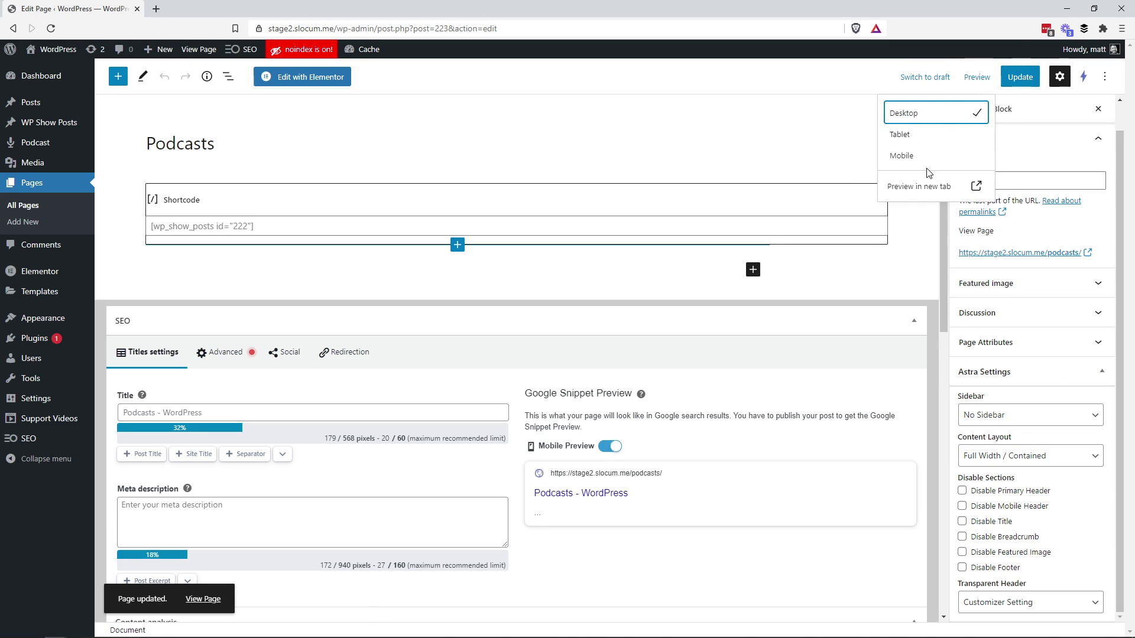
pyautogui.click(920, 188)
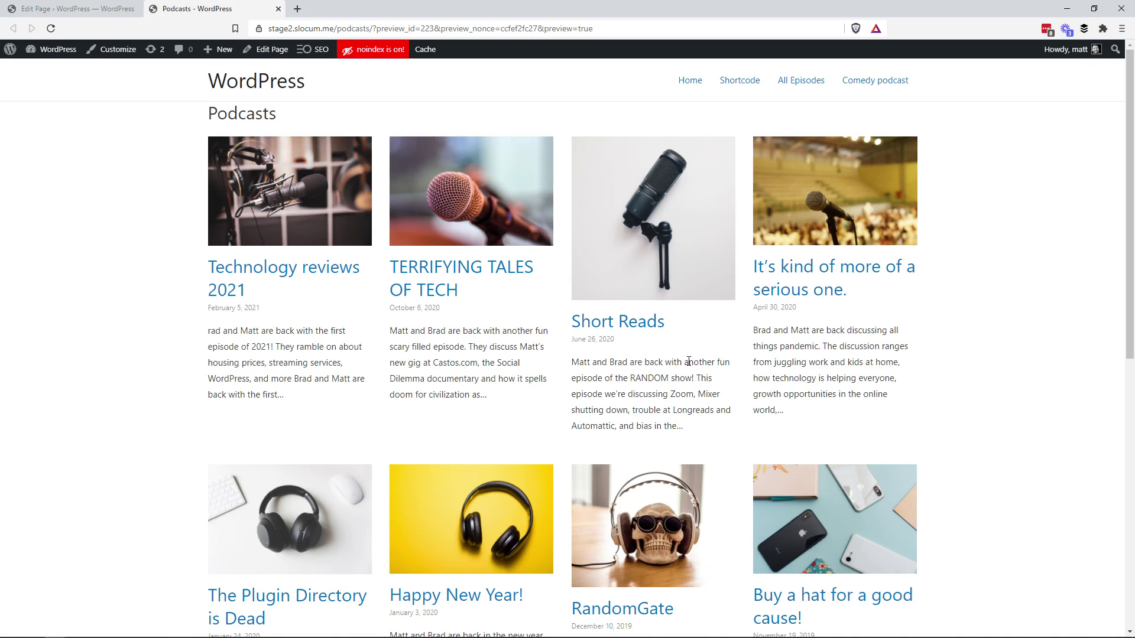
# Scroll the preview to check the ten episodes in rows of four and the pagination links to pages 1, 2 and 3
pyautogui.scroll(-3, 688, 361)
pyautogui.scroll(3, 689, 361)
pyautogui.scroll(-8, 371, 341)
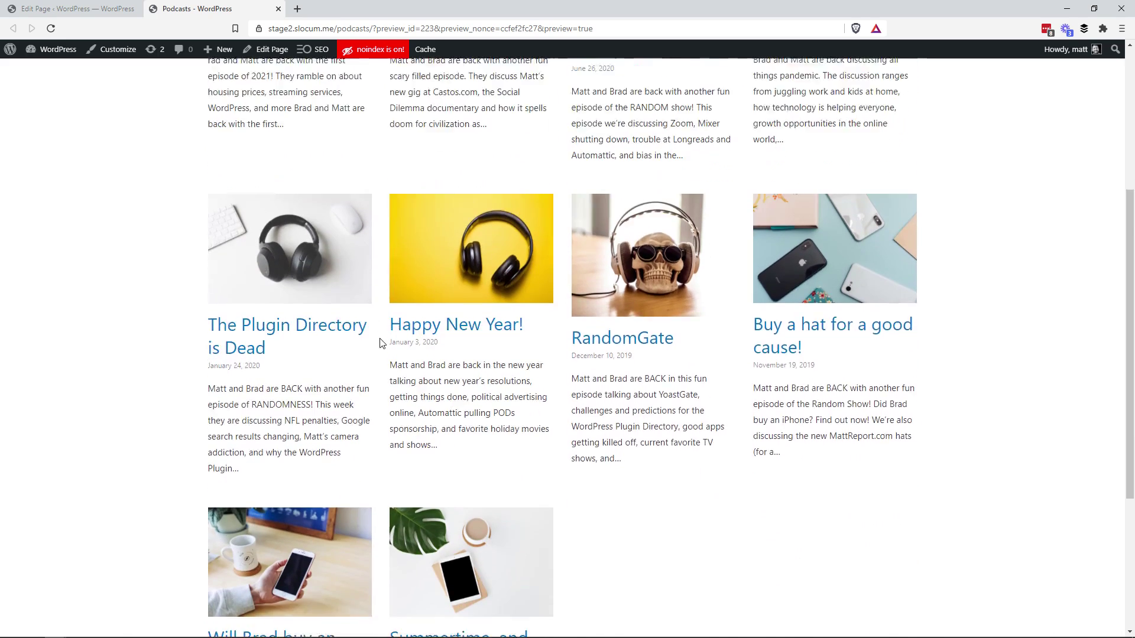
pyautogui.scroll(8, 444, 355)
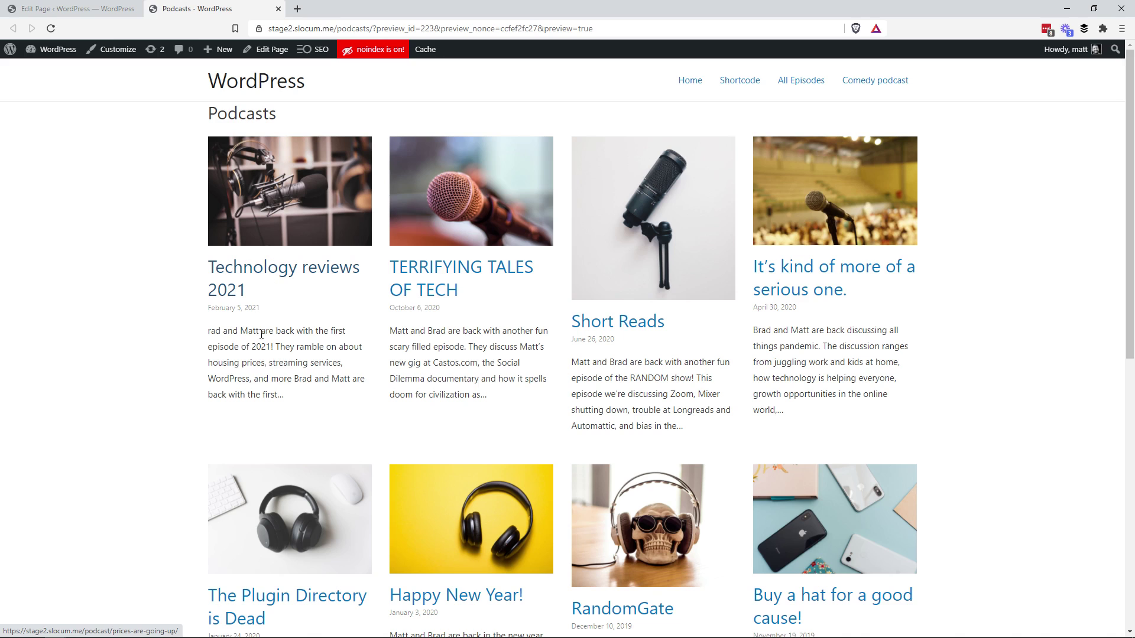
pyautogui.scroll(-1, 329, 393)
pyautogui.scroll(-7, 354, 413)
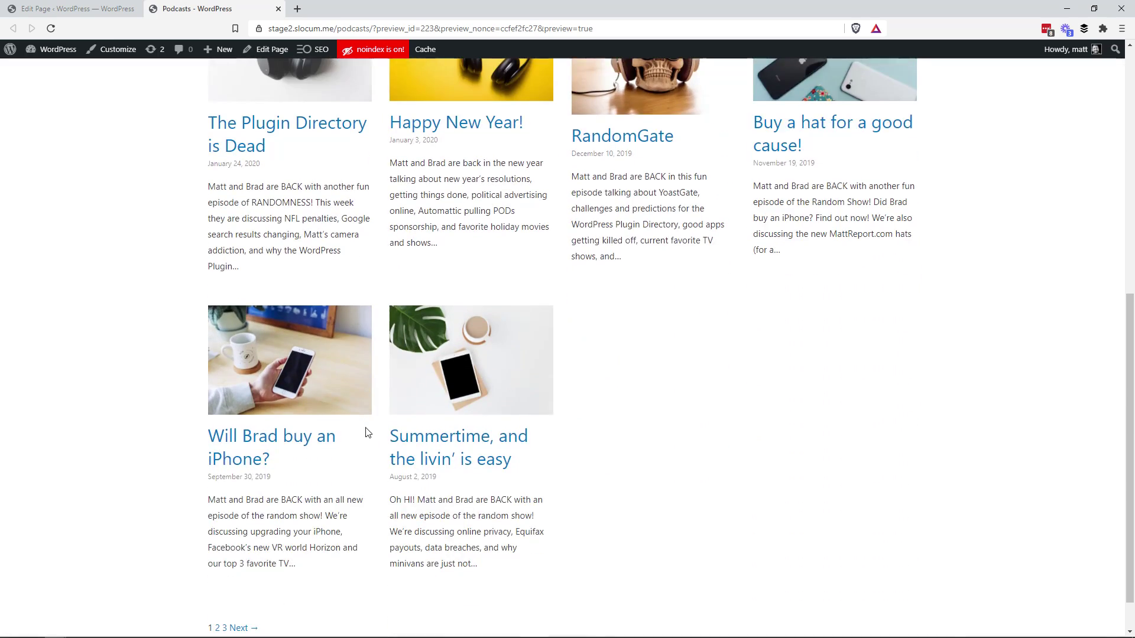
pyautogui.scroll(3, 384, 438)
pyautogui.scroll(-4, 408, 467)
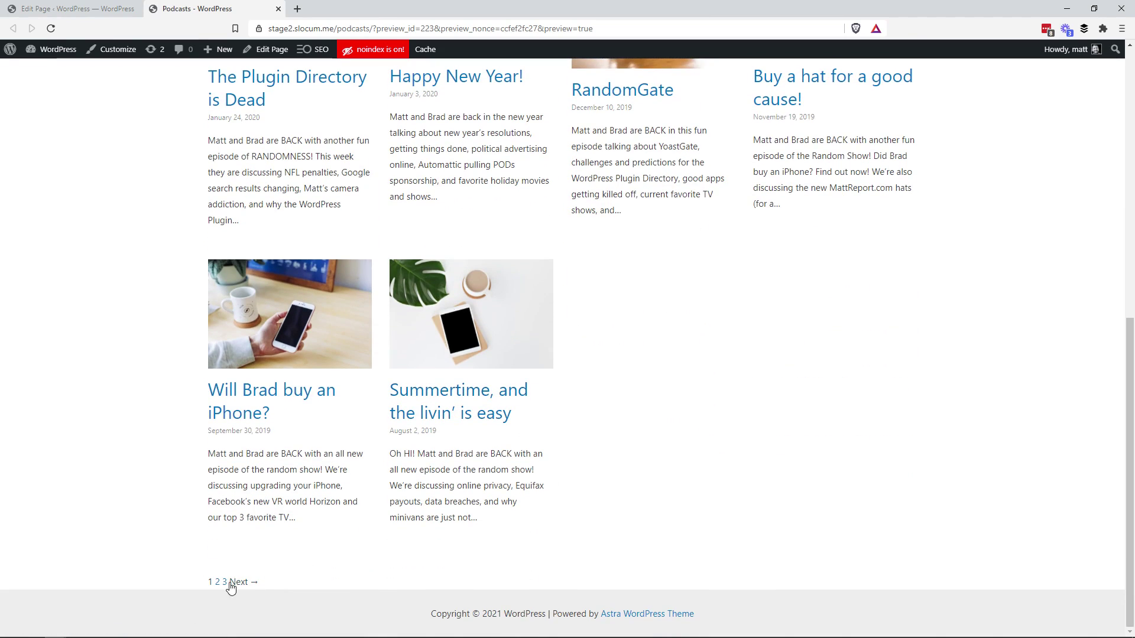
pyautogui.scroll(8, 286, 585)
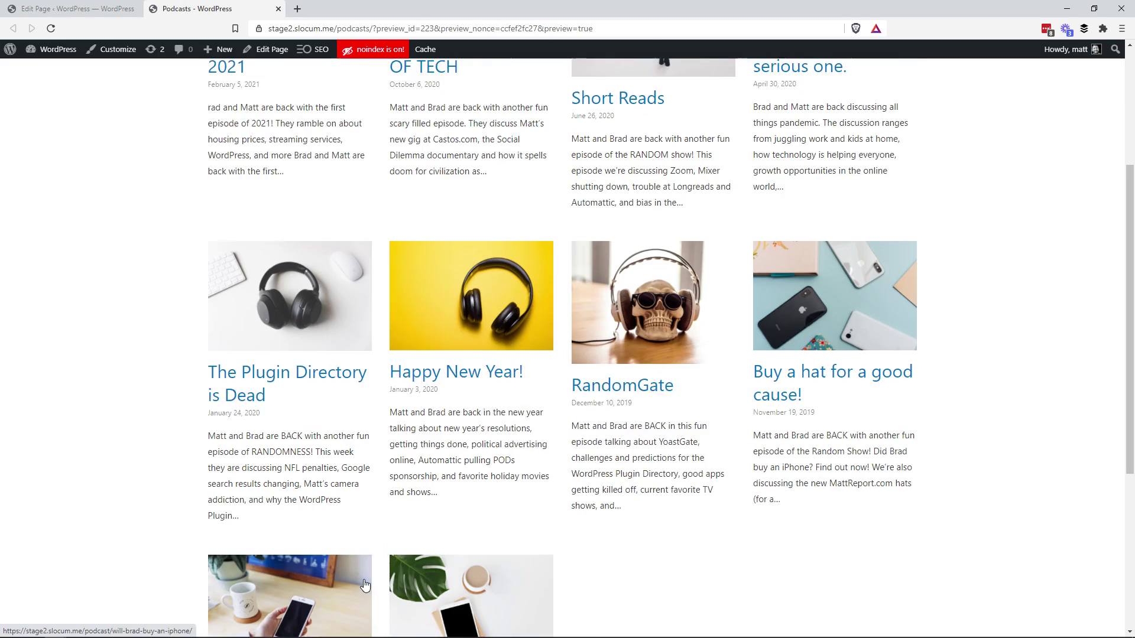
# Close the Podcasts page preview and return to the page editor
pyautogui.click(277, 9)
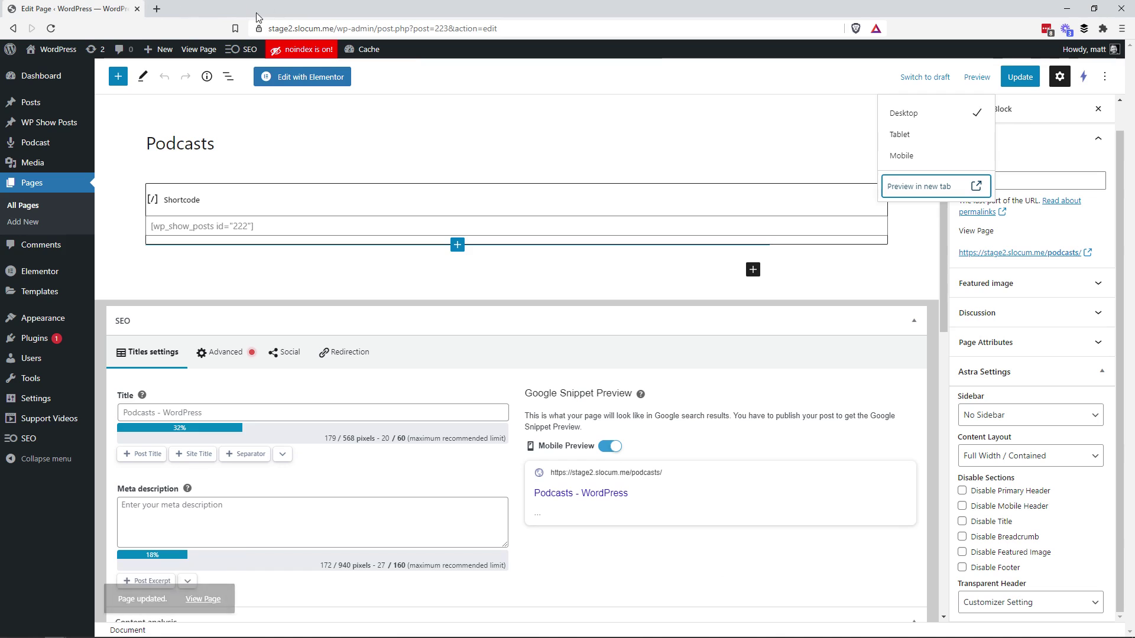
pyautogui.click(825, 108)
pyautogui.click(974, 108)
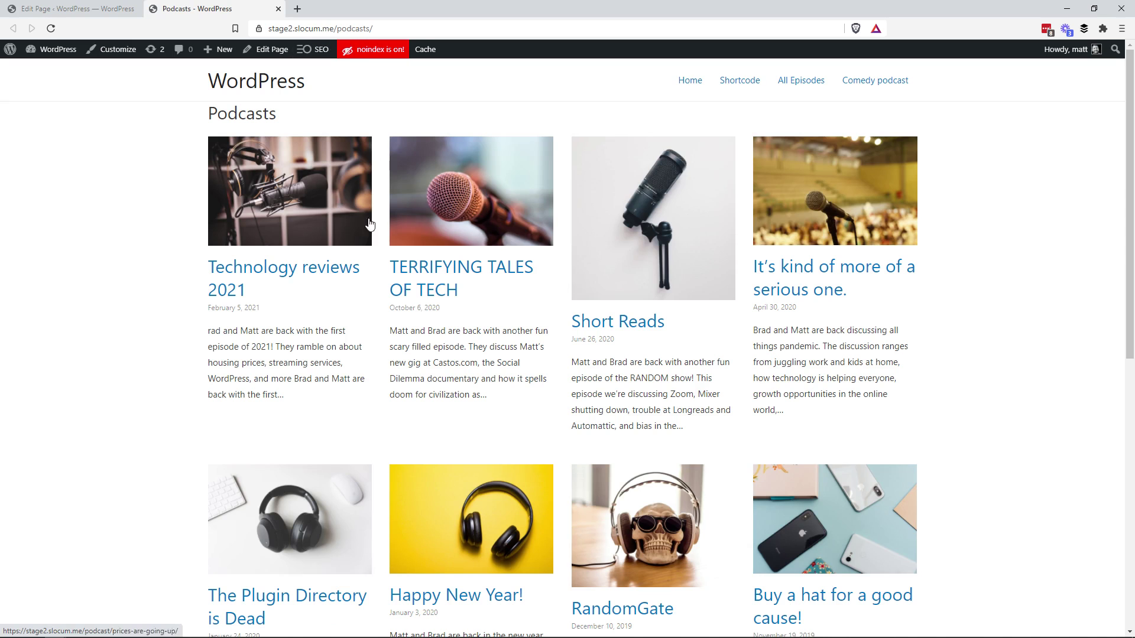
# Stay on the page to re-save the Podcasts page with Update, then open WP Show Posts' All Lists
pyautogui.click(91, 18)
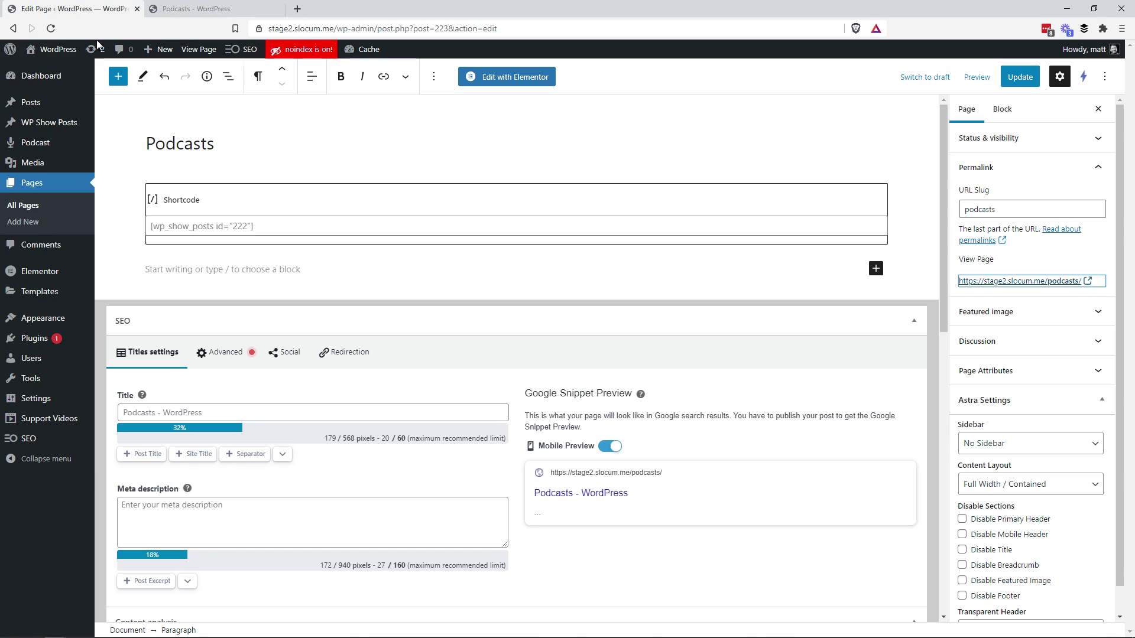
pyautogui.click(73, 123)
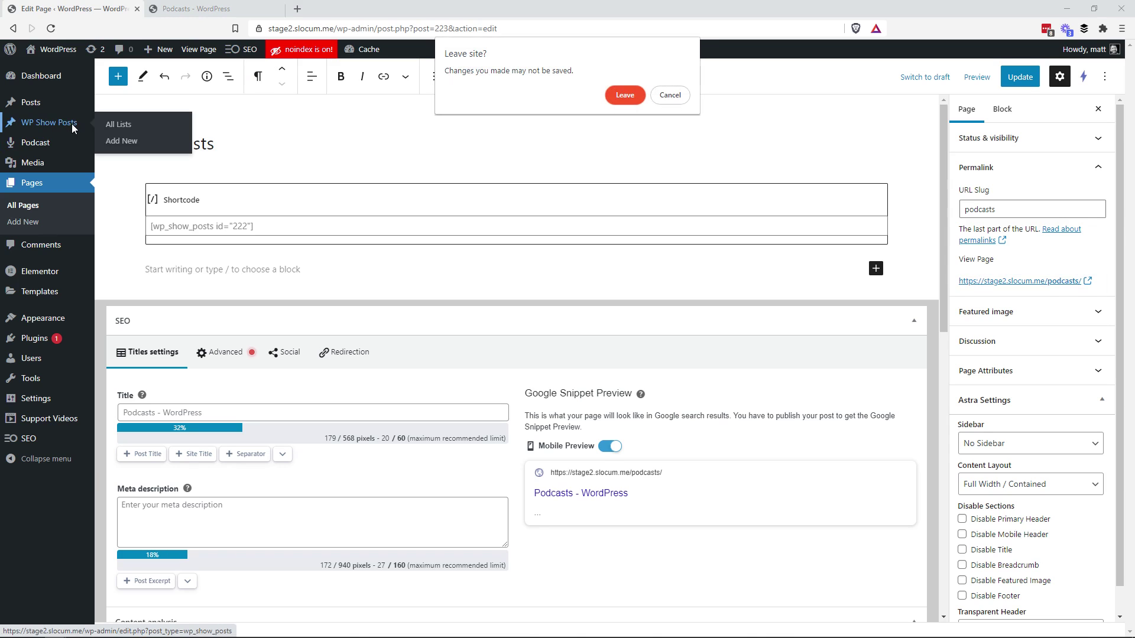
pyautogui.click(668, 97)
pyautogui.click(1020, 77)
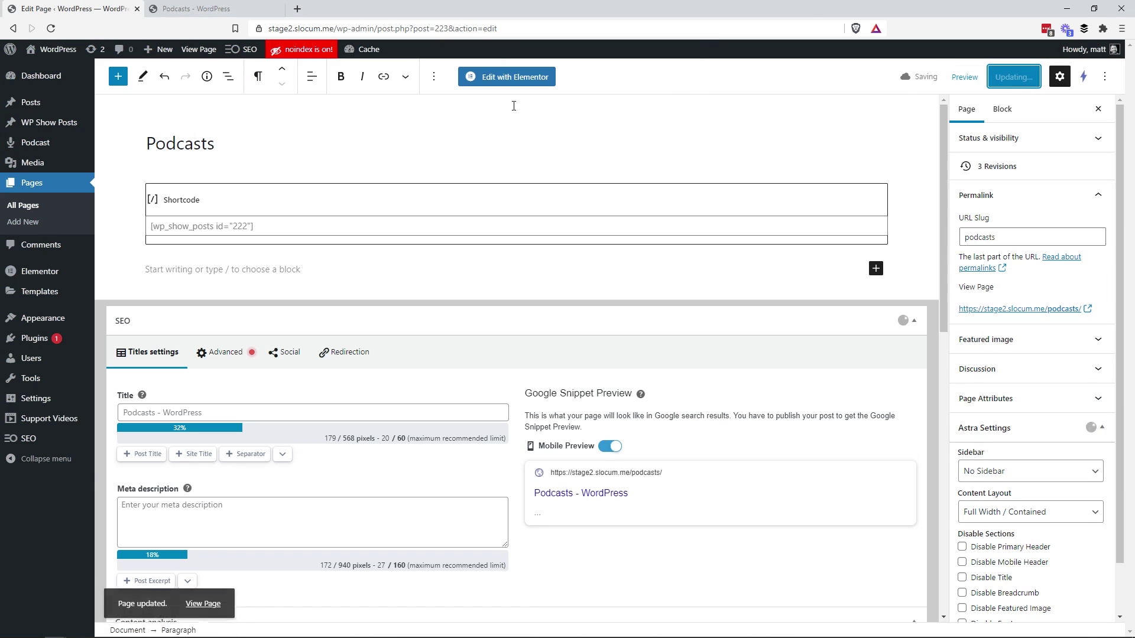
pyautogui.moveTo(77, 122)
pyautogui.click(130, 131)
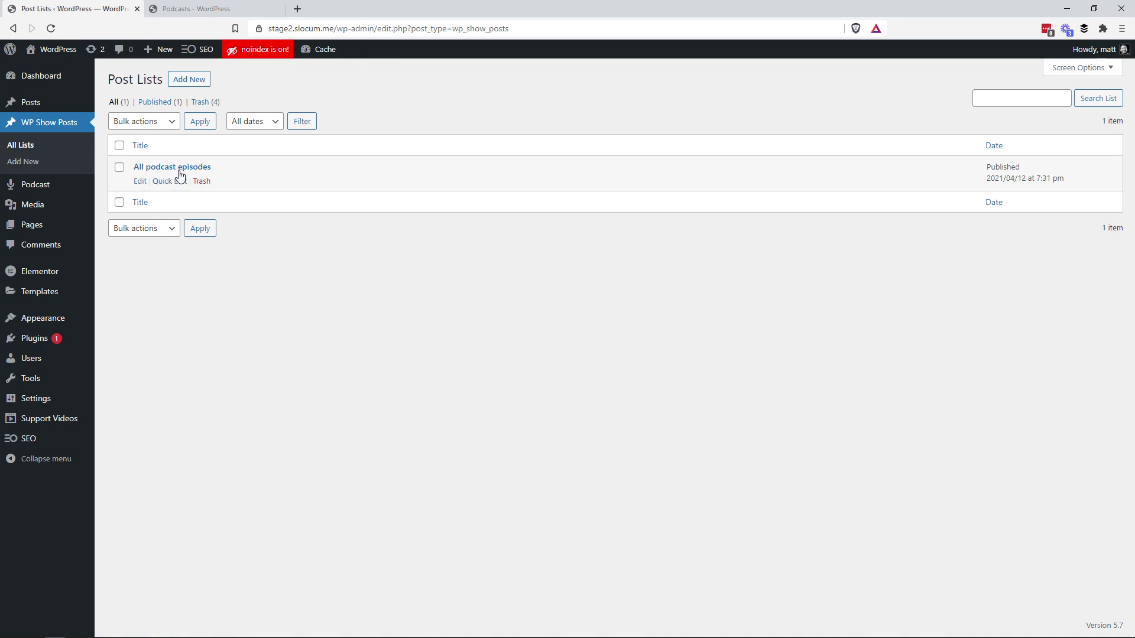
# Edit the 'All podcast episodes' list and set Columns to 2
pyautogui.click(140, 181)
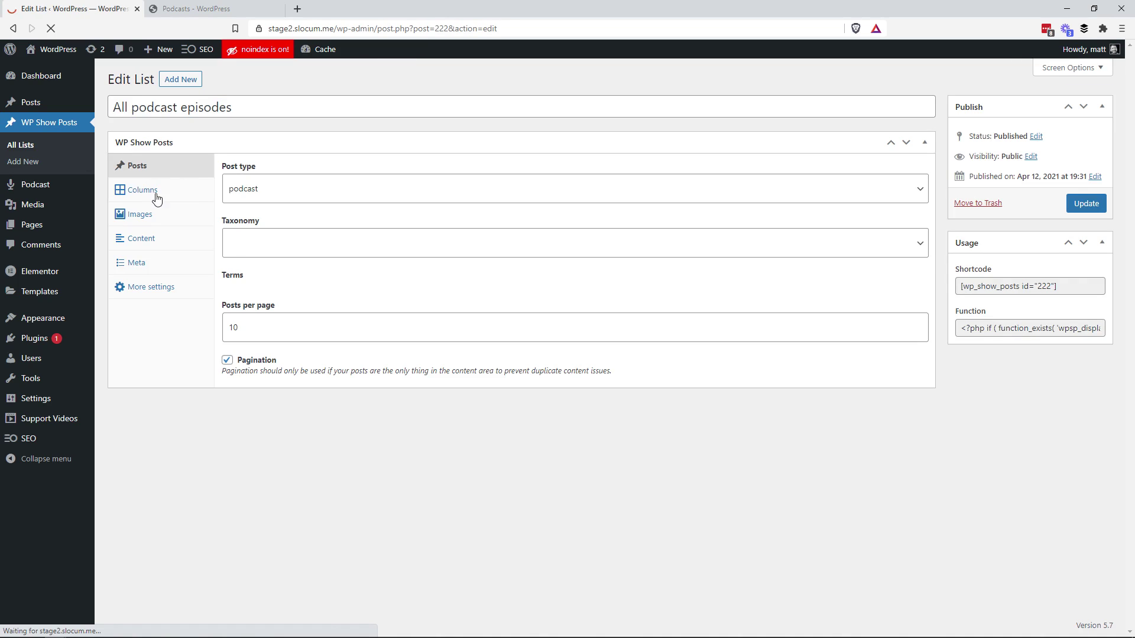
pyautogui.click(148, 191)
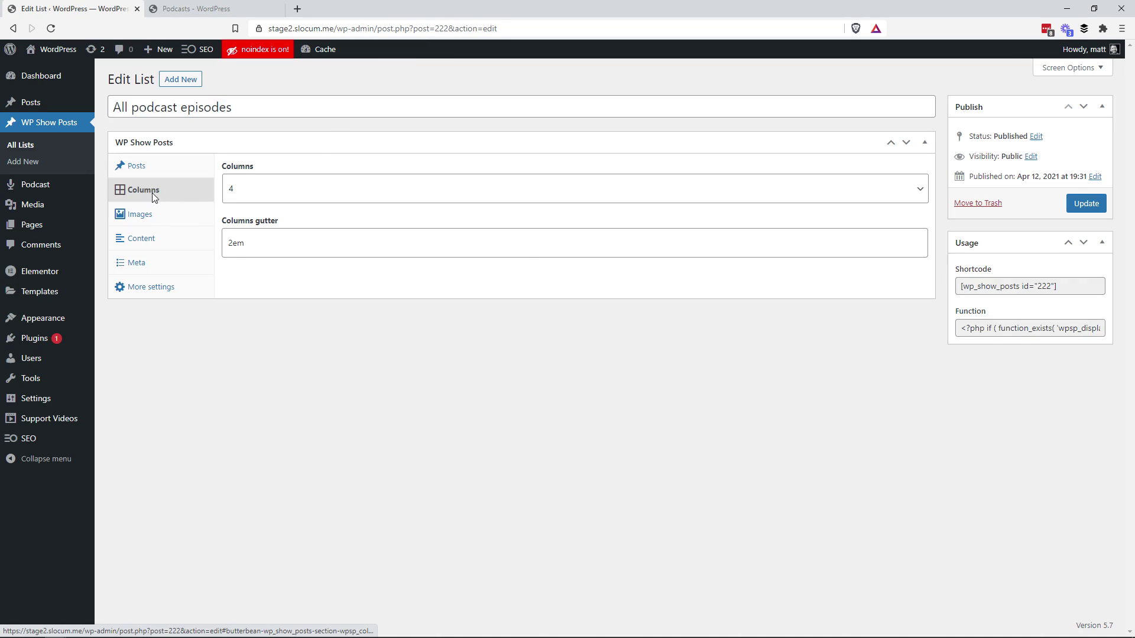
pyautogui.click(190, 9)
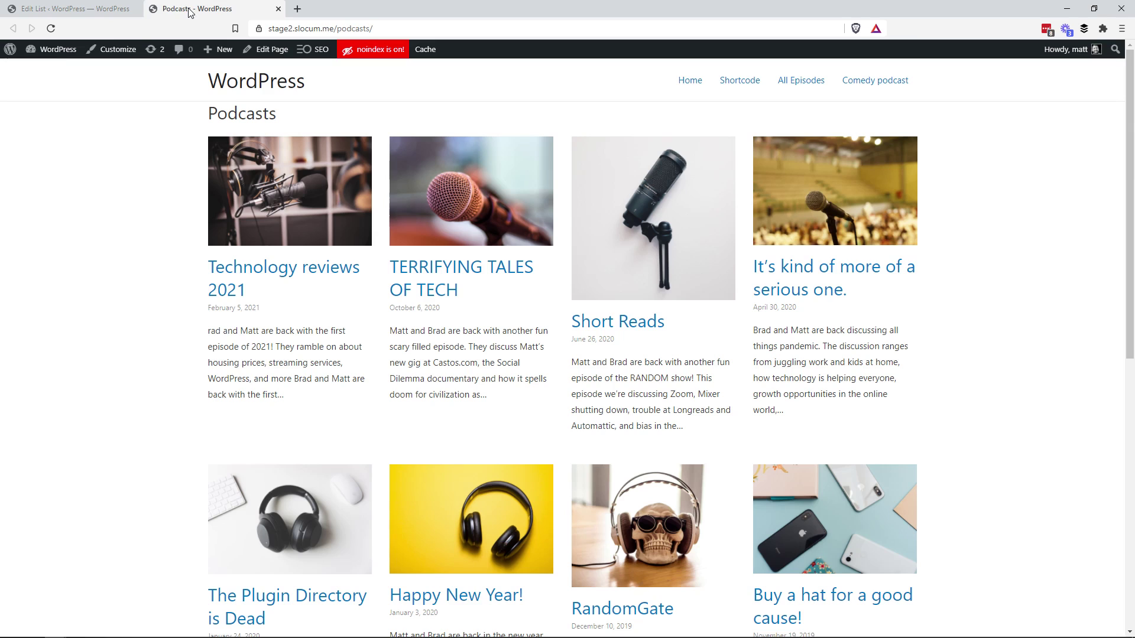
pyautogui.click(112, 9)
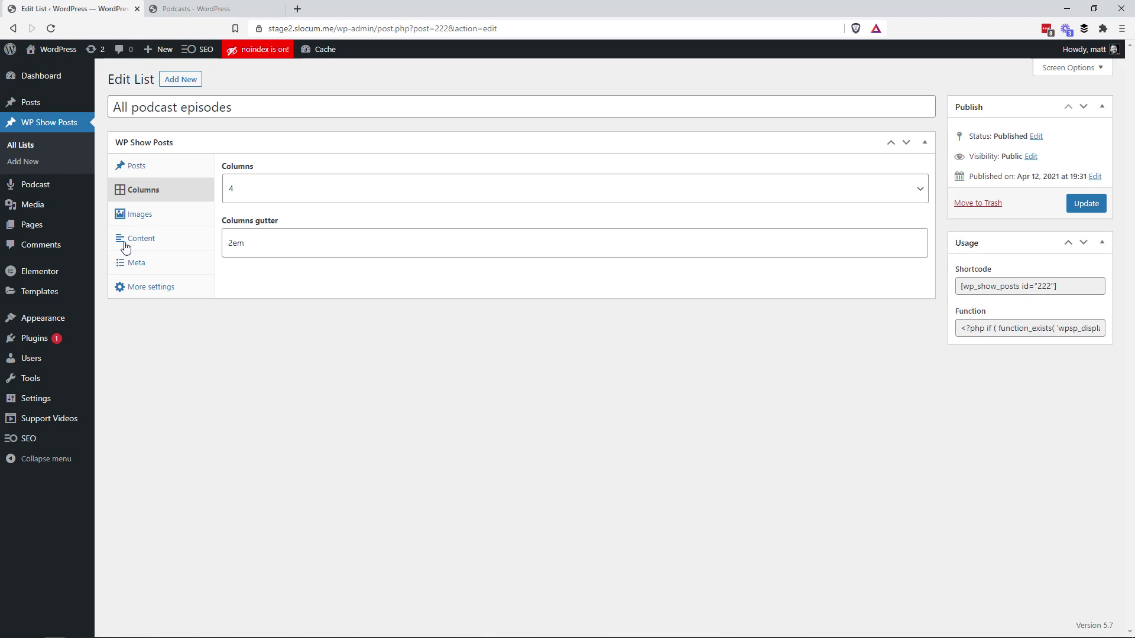
pyautogui.click(255, 196)
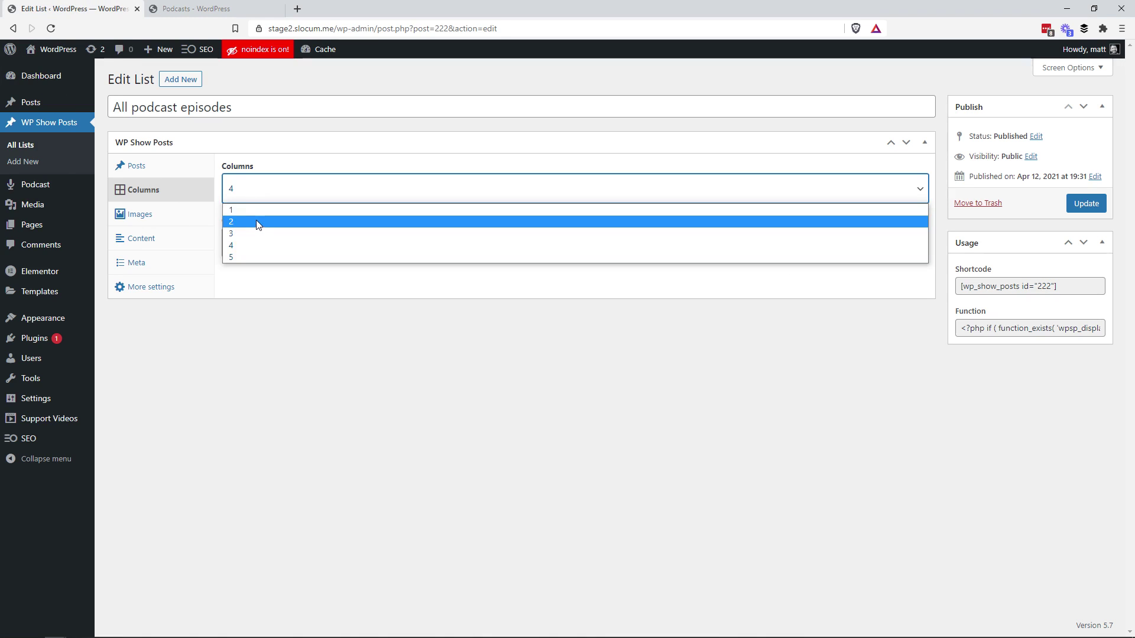
pyautogui.click(256, 221)
# Set Image location to Below title in the Images tab and update the list
pyautogui.click(147, 216)
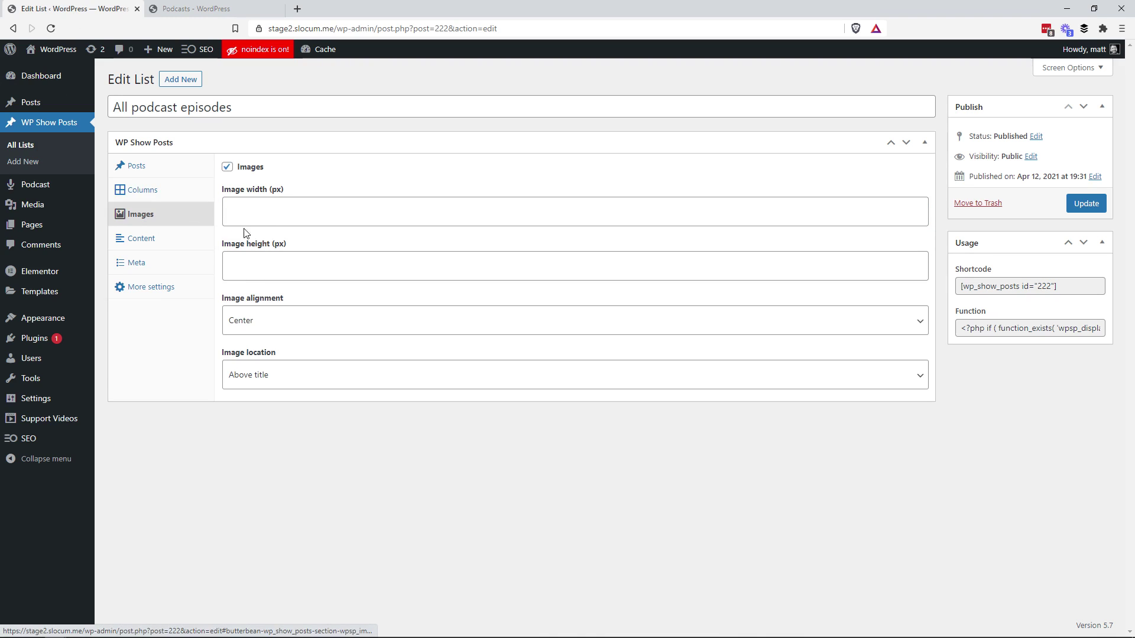
pyautogui.click(290, 386)
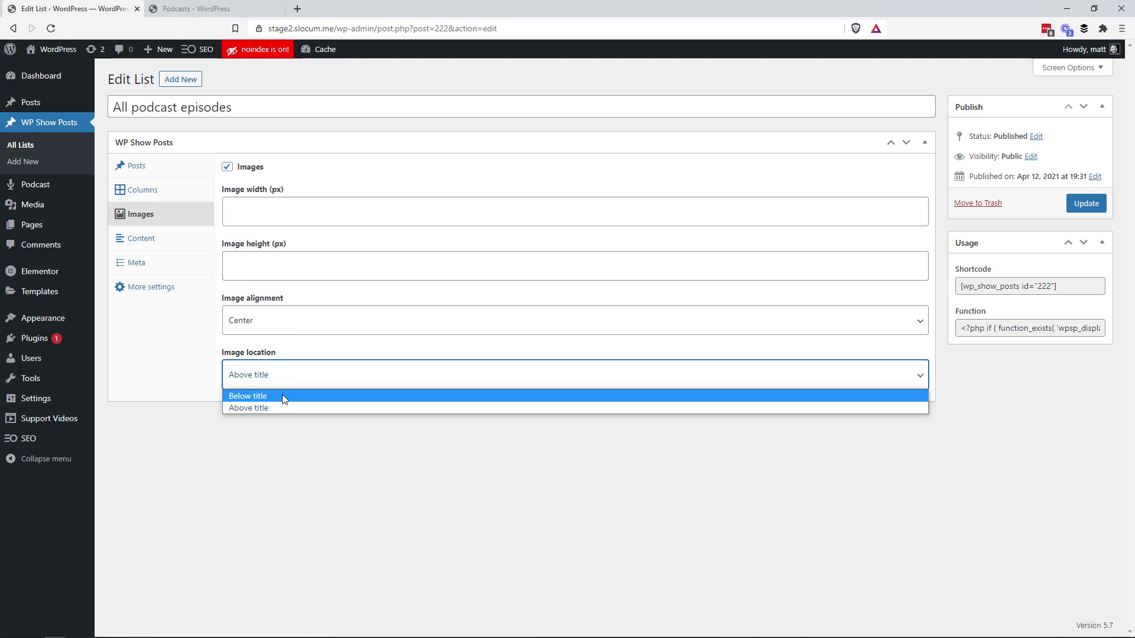
pyautogui.click(282, 394)
pyautogui.click(1064, 202)
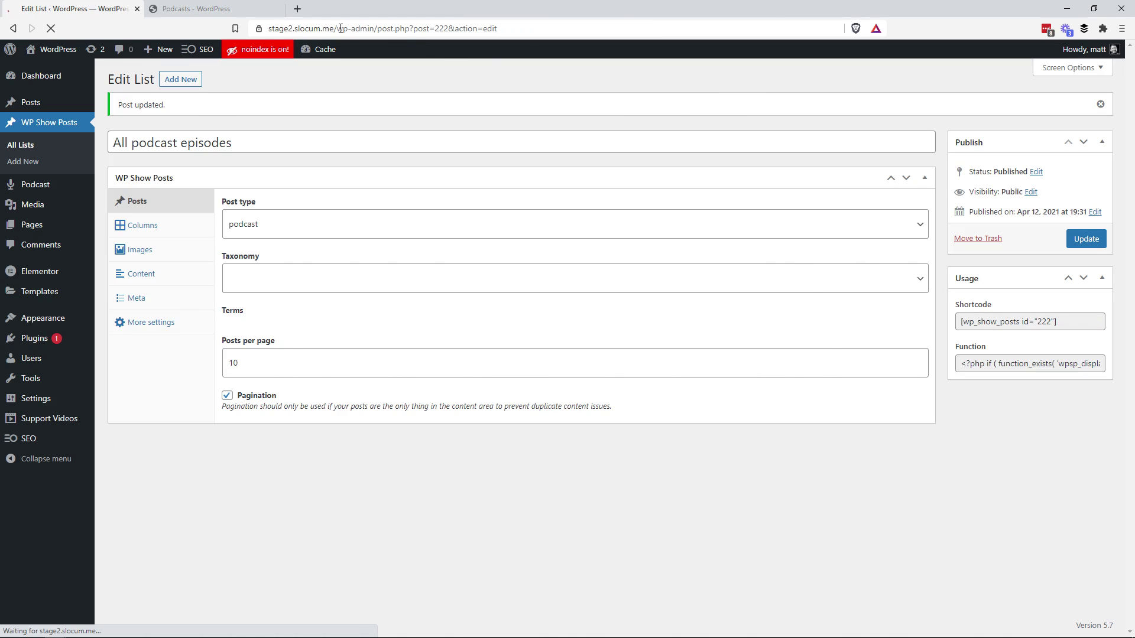
pyautogui.click(263, 9)
# Reload the live Podcasts page and scroll through the episodes shown two per row
pyautogui.press('F5')
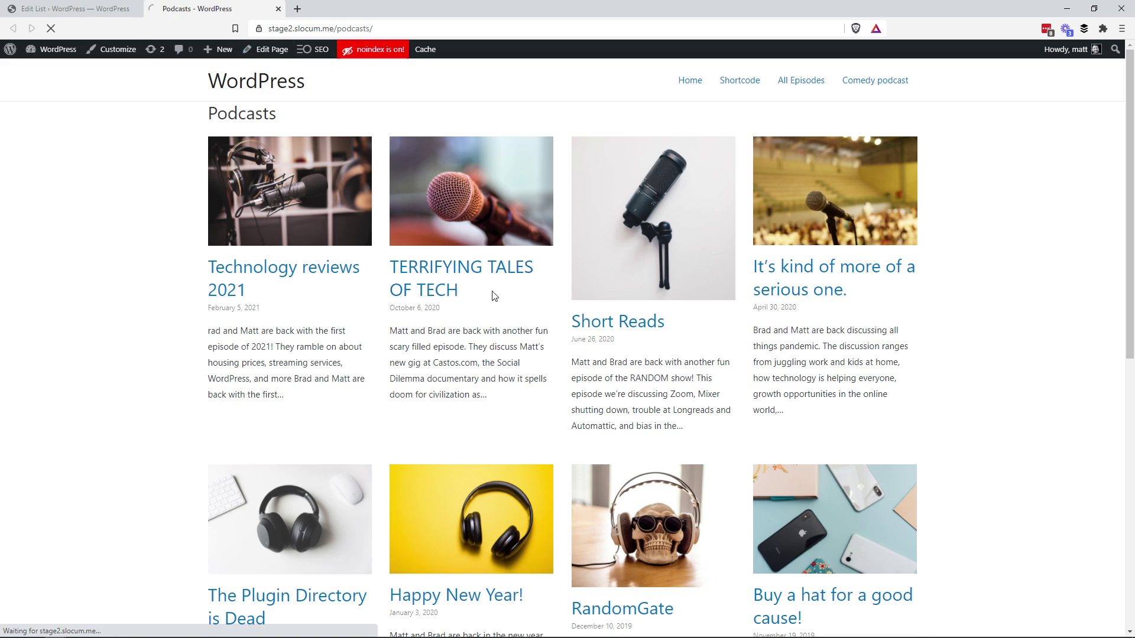
pyautogui.scroll(-9, 638, 352)
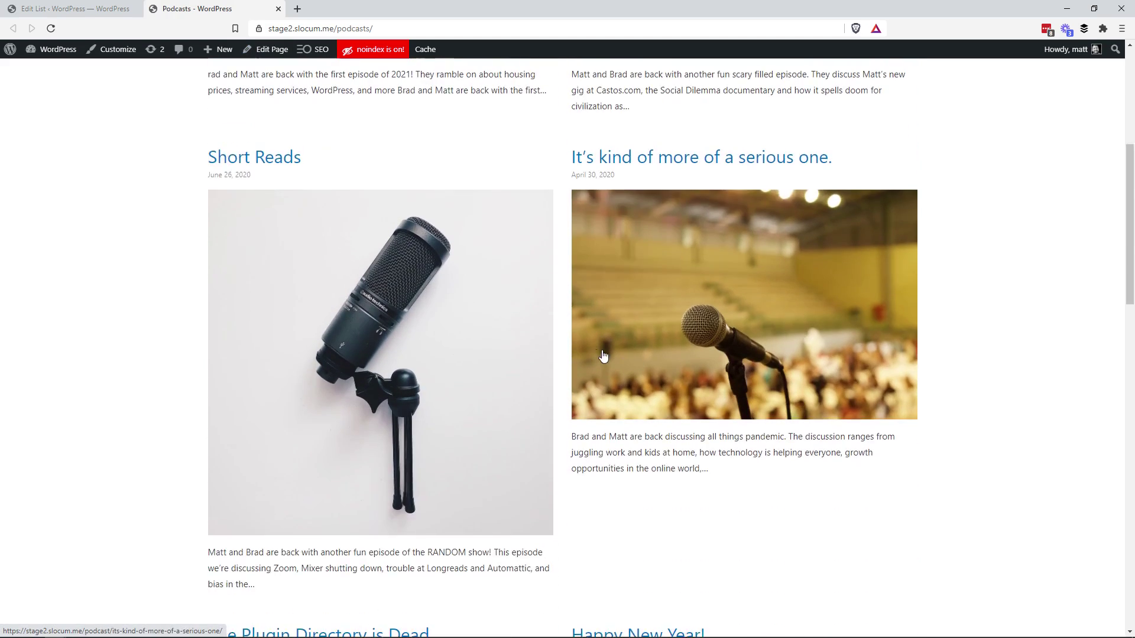
pyautogui.scroll(10, 629, 347)
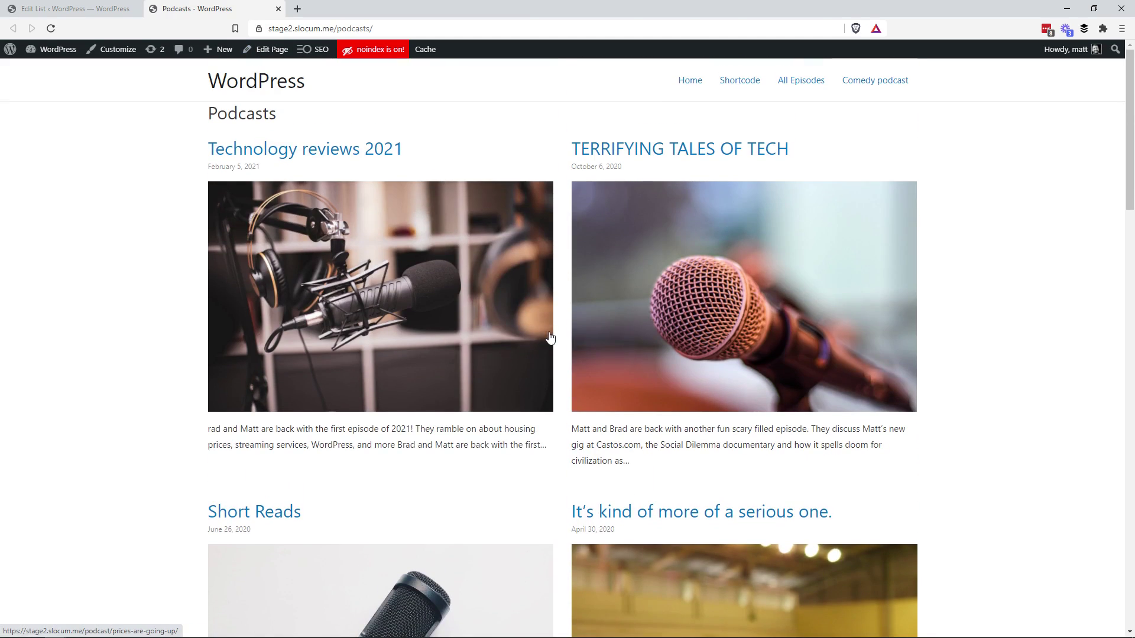
pyautogui.scroll(-2, 699, 244)
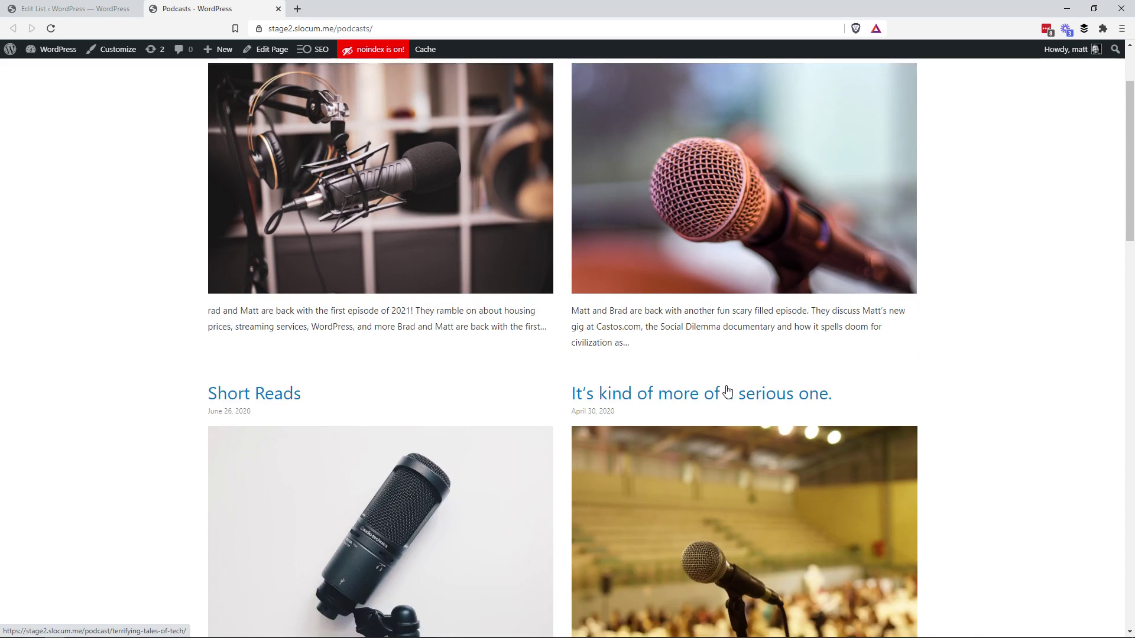
pyautogui.scroll(2, 699, 243)
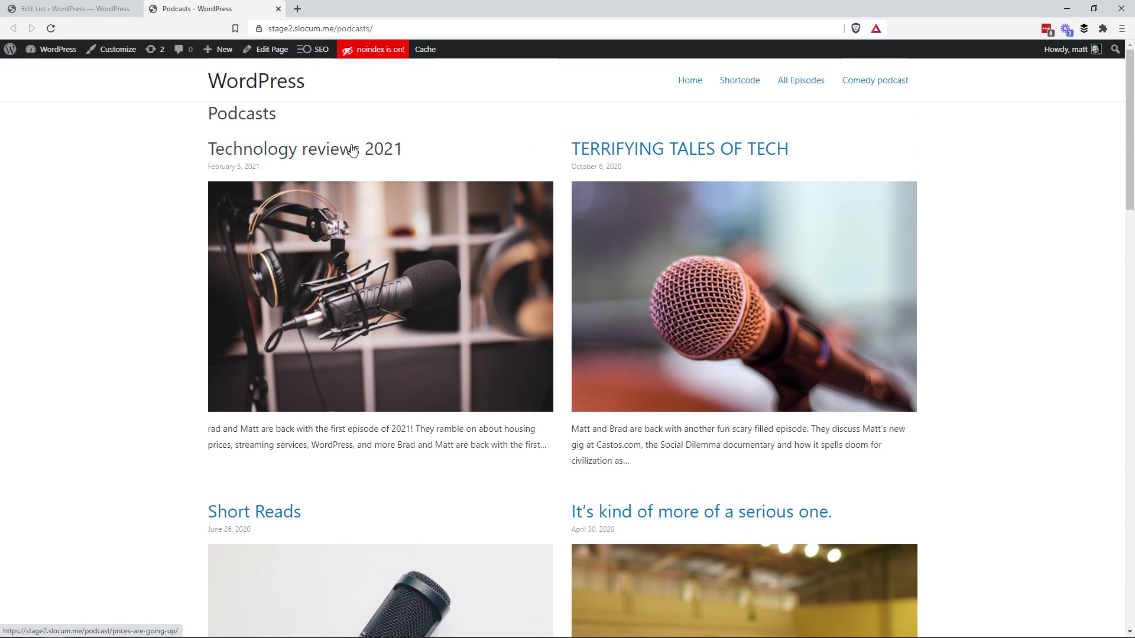
pyautogui.scroll(-15, 679, 300)
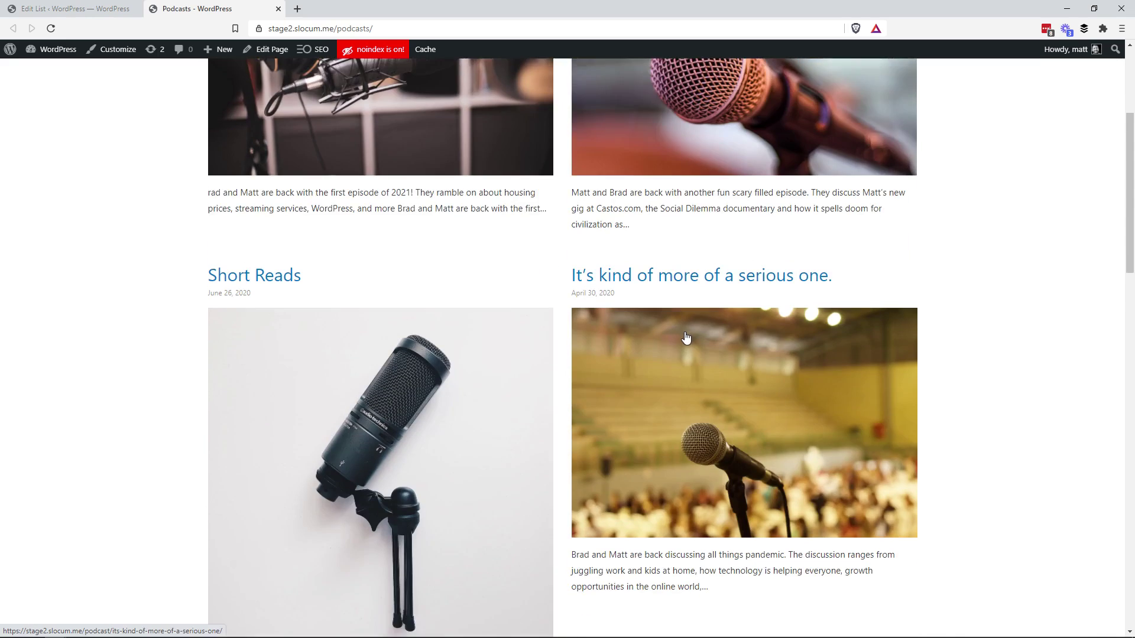
pyautogui.scroll(-9, 677, 347)
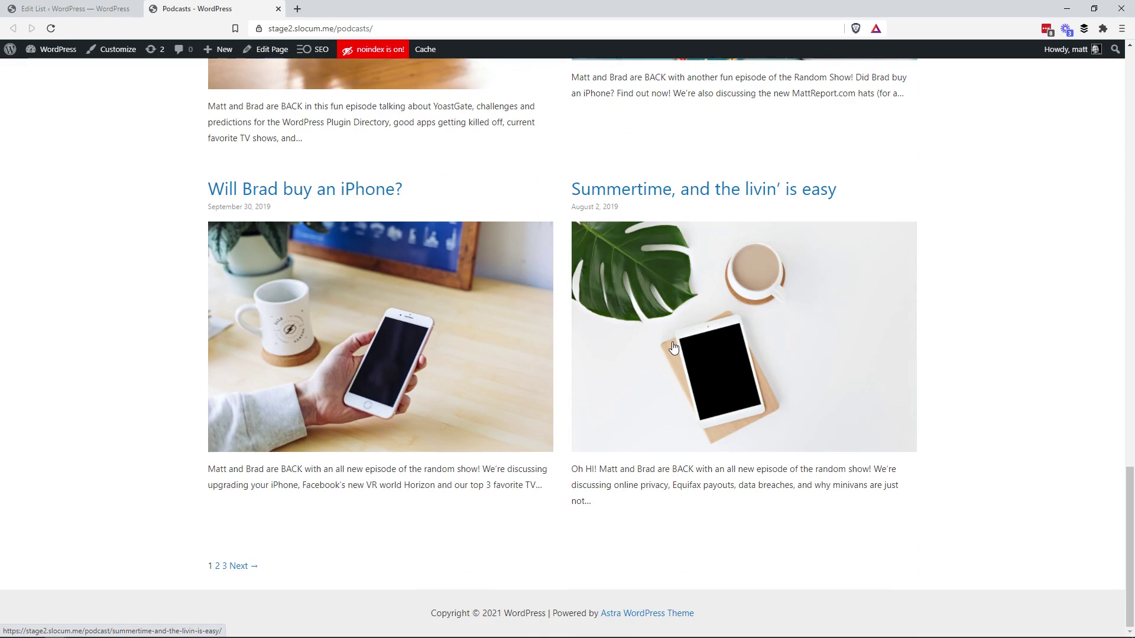
pyautogui.scroll(20, 671, 350)
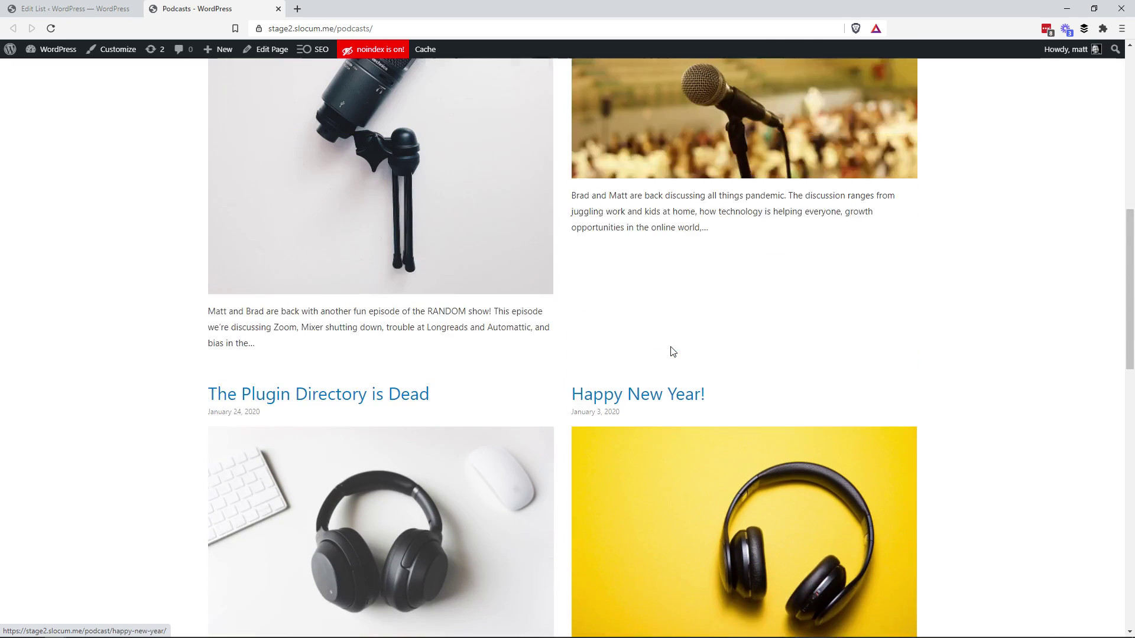
pyautogui.scroll(4, 671, 351)
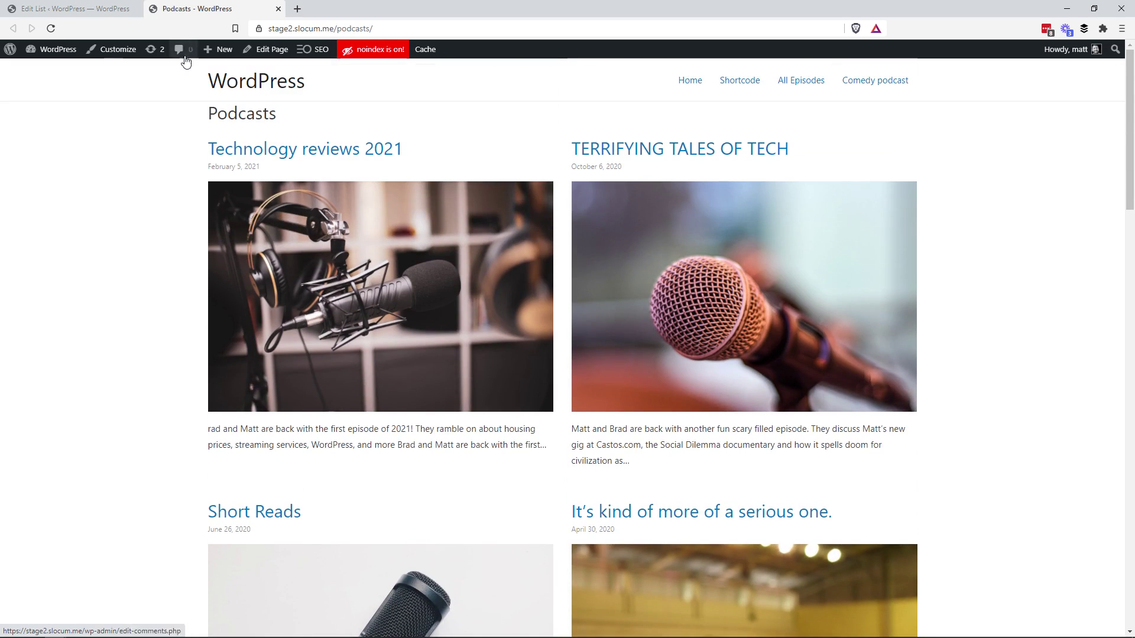
# Check the Edit List tab, then look over the live Podcasts page once more
pyautogui.click(61, 8)
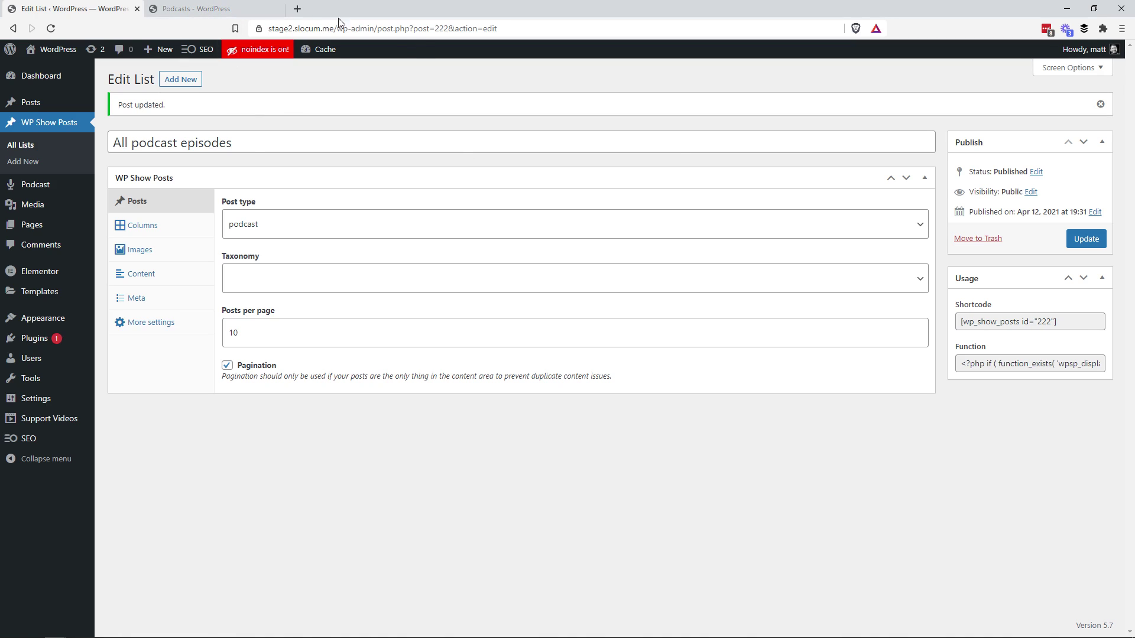
pyautogui.click(207, 10)
pyautogui.scroll(-3, 611, 325)
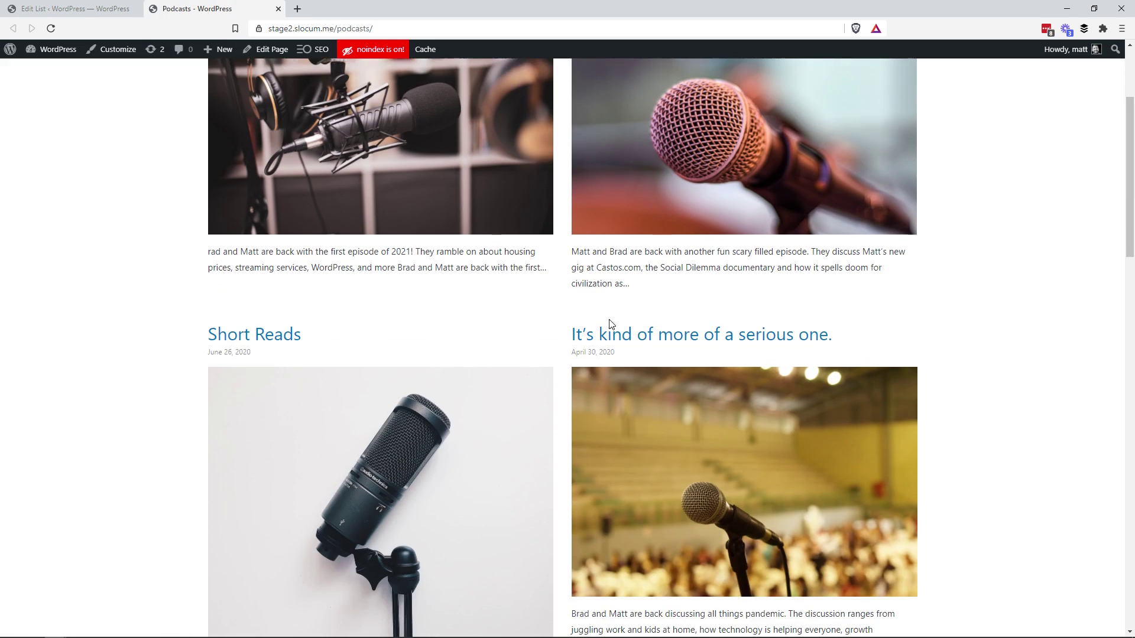
pyautogui.scroll(3, 611, 325)
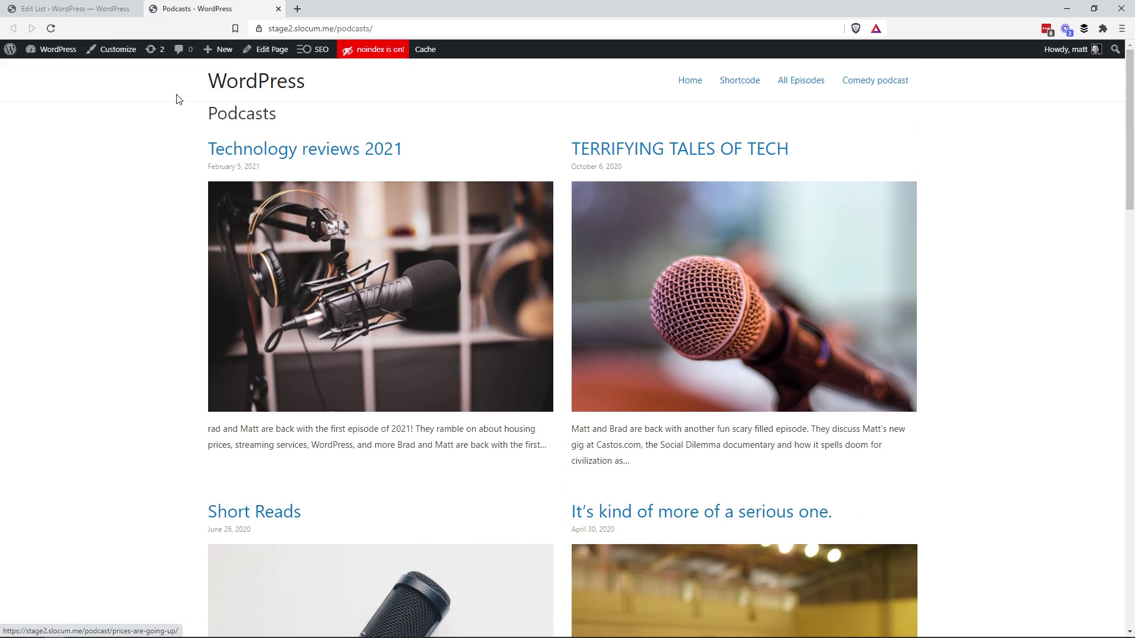
# Go to the Dashboard and open Podcast > All Episodes, listing all 27 episodes
pyautogui.moveTo(53, 49)
pyautogui.click(56, 74)
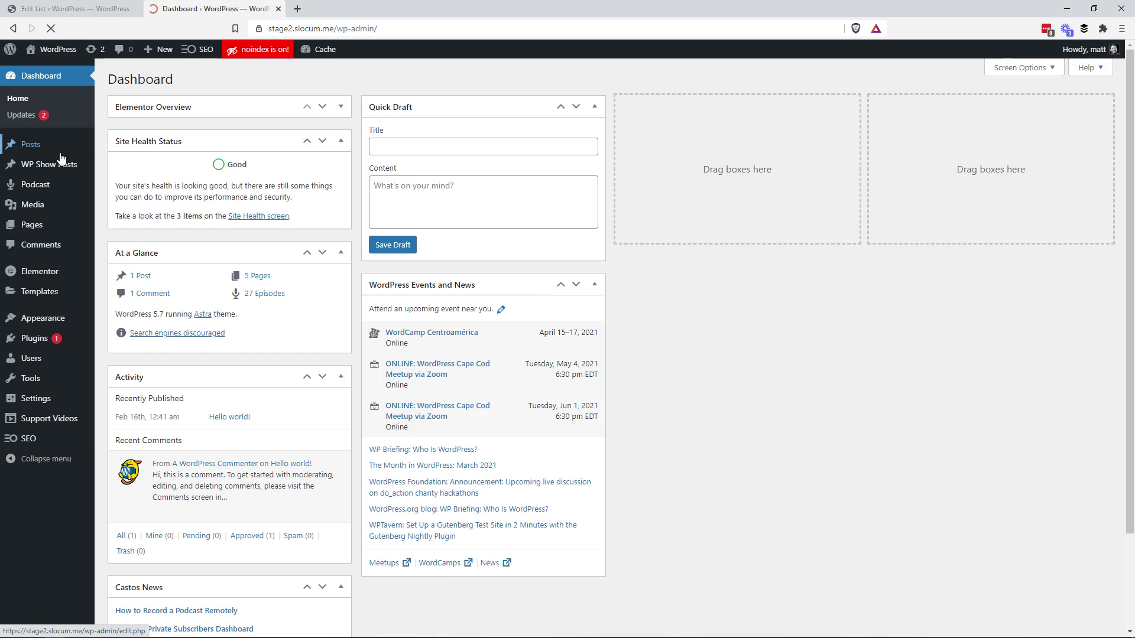
pyautogui.moveTo(62, 185)
pyautogui.click(116, 185)
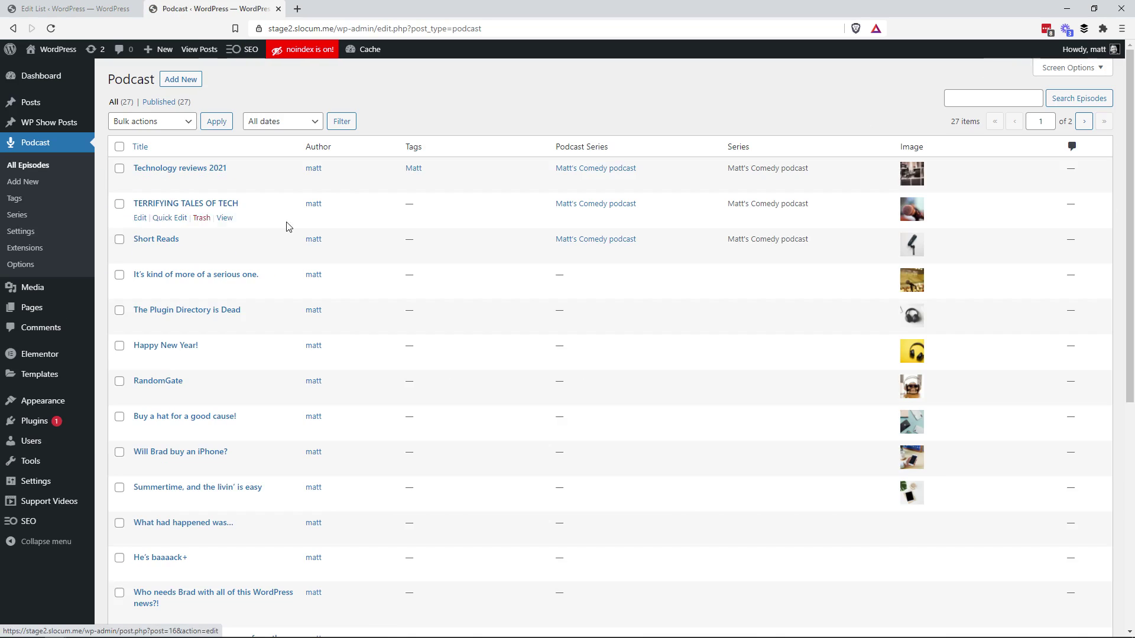